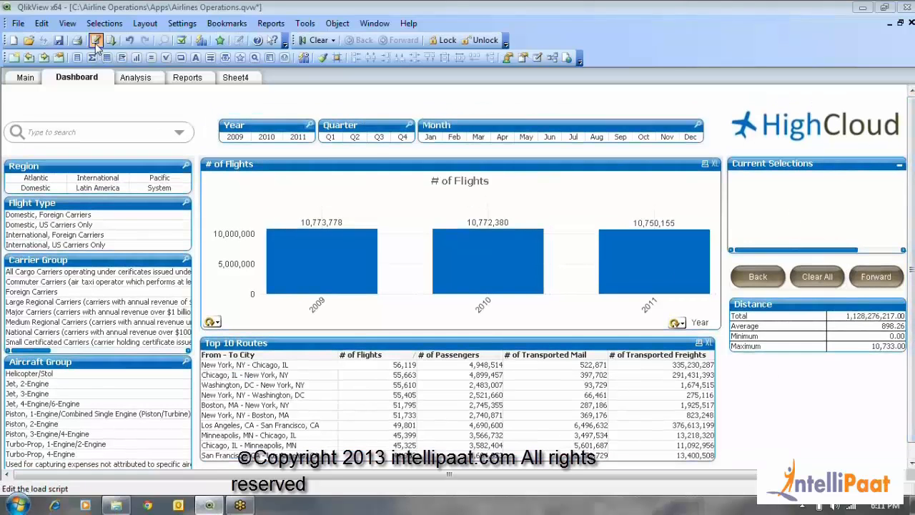
left_click(96, 40)
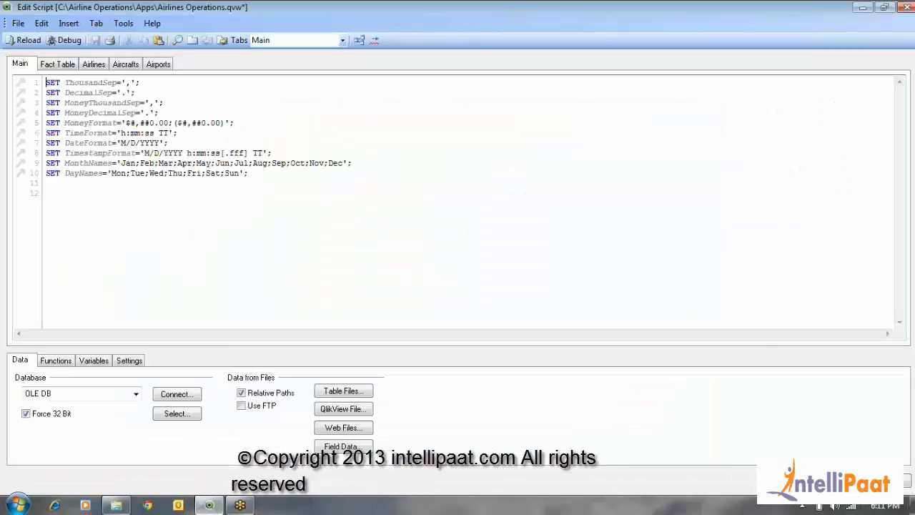
key("Escape")
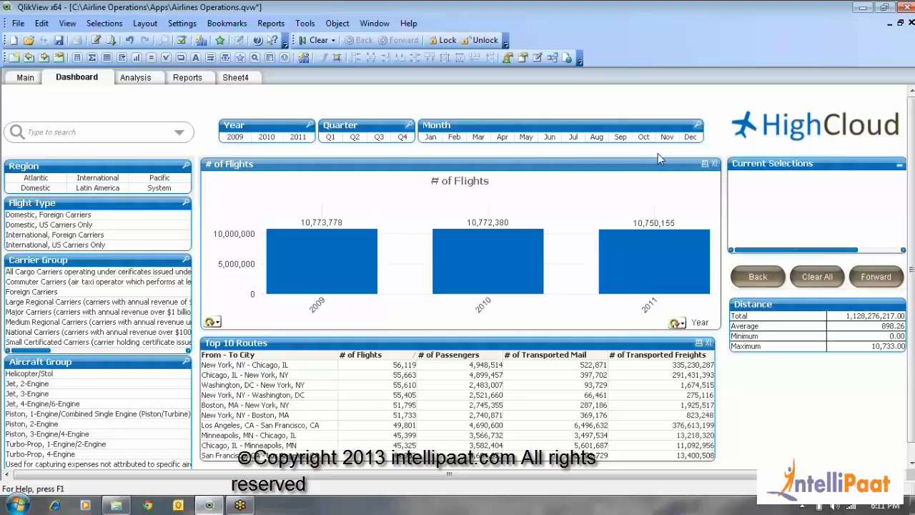
Open the fixed base color picker for the first data color in the # of Flights chart properties
right_click(299, 173)
left_click(339, 174)
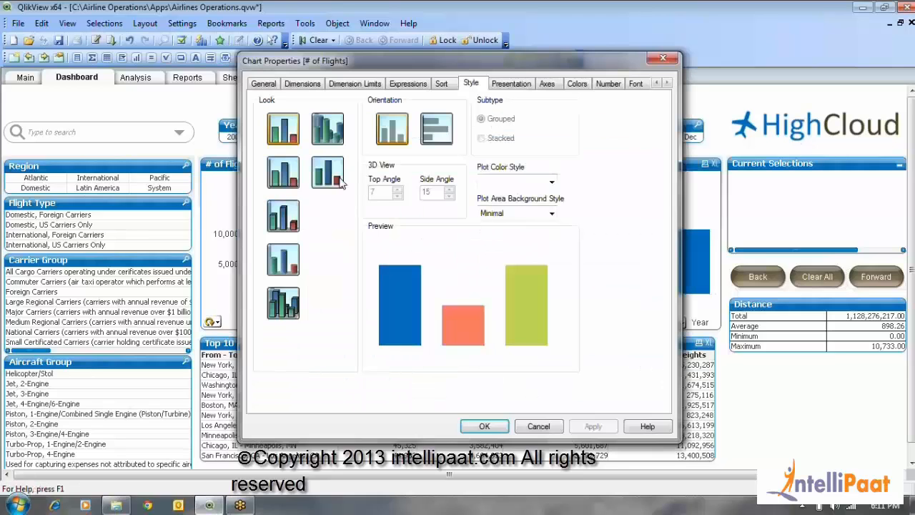
left_click(577, 84)
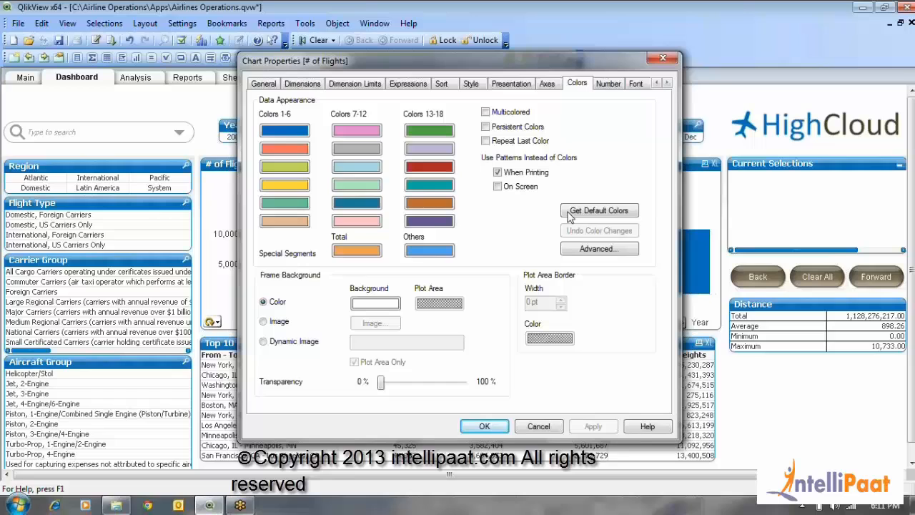
left_click(272, 137)
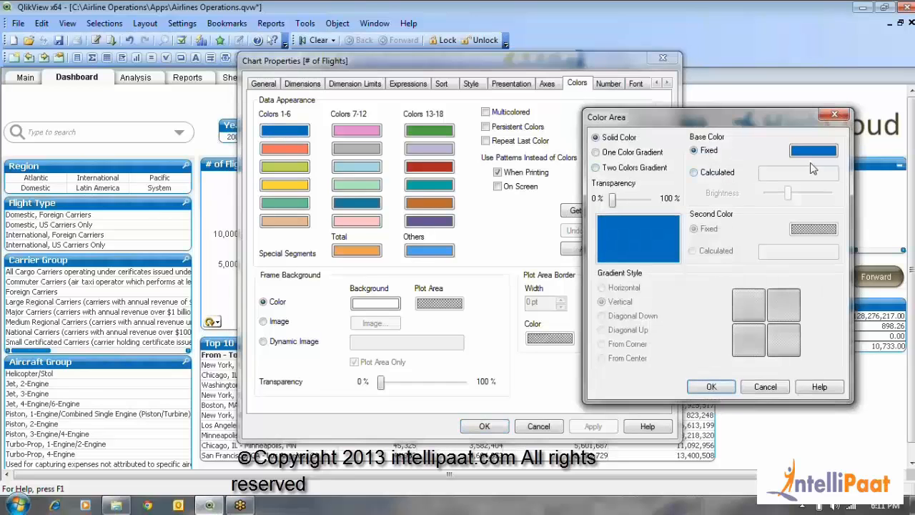
left_click(813, 153)
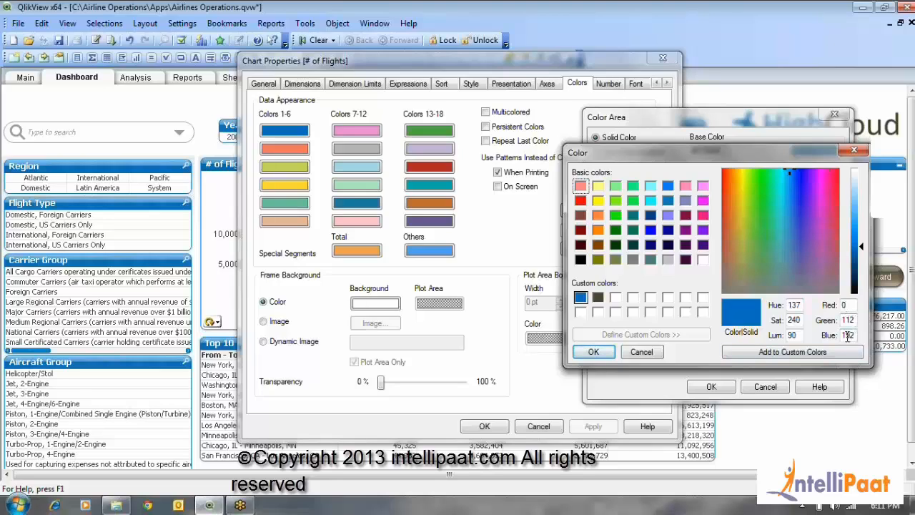
Compare the RGB values of the blue and dark olive custom colors, and close the chart properties without applying anything
left_click(598, 298)
left_click(580, 298)
left_click(601, 299)
left_click(582, 301)
left_click(598, 297)
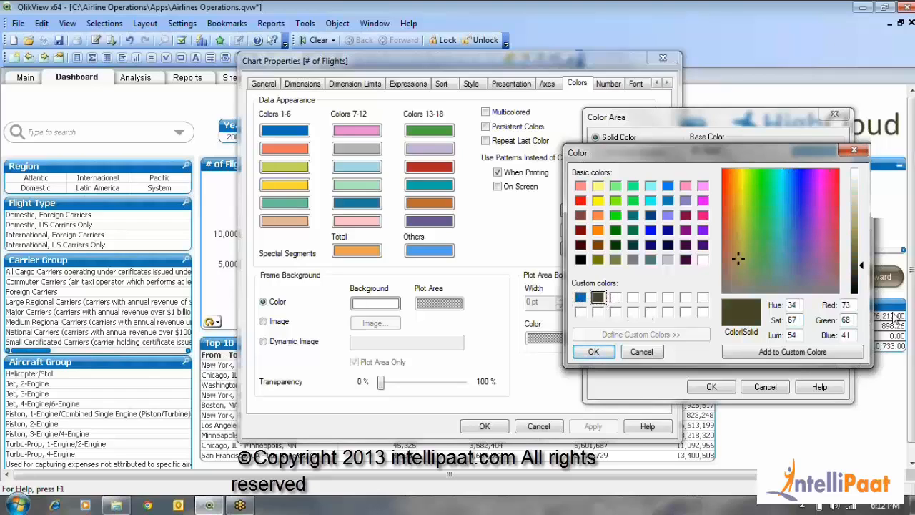
left_click_drag(853, 306, 841, 336)
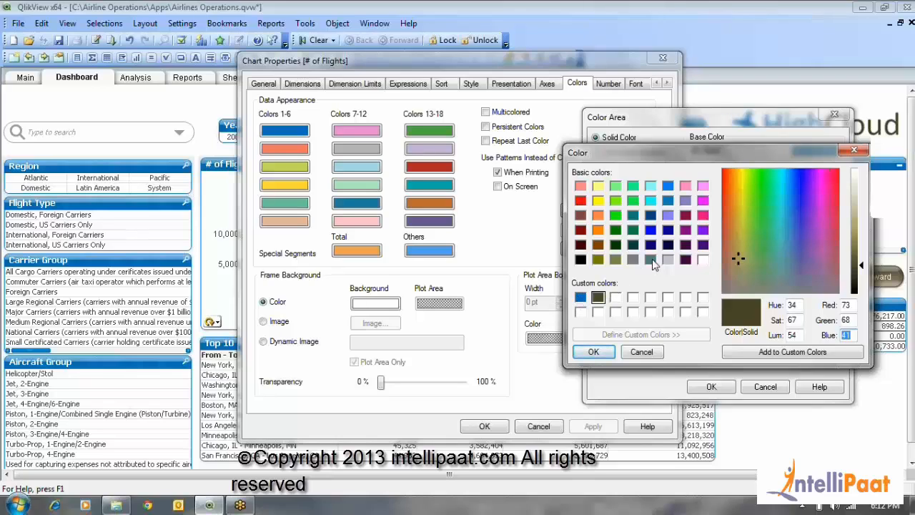
left_click(580, 298)
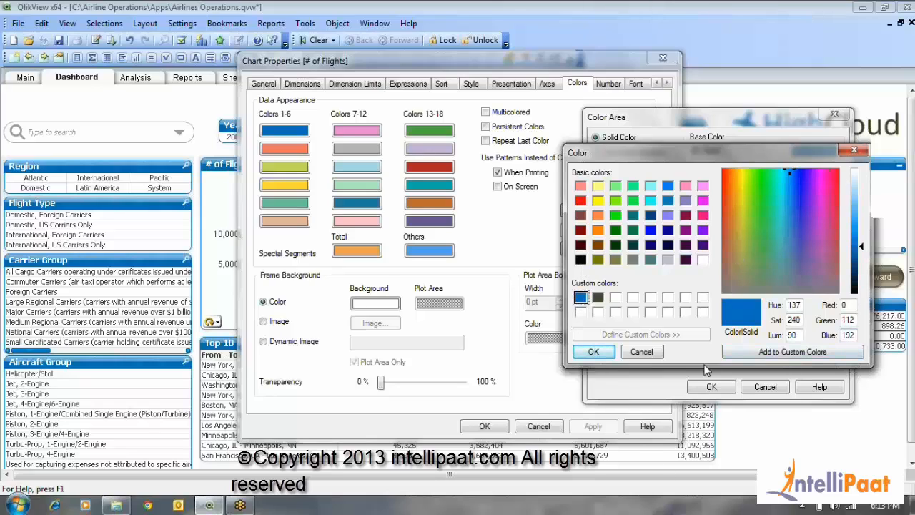
left_click(641, 352)
left_click(765, 387)
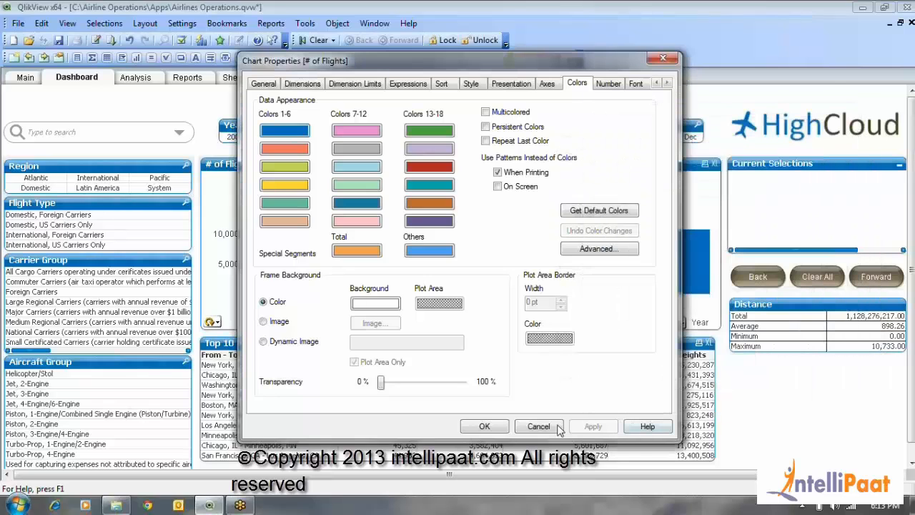
left_click(538, 427)
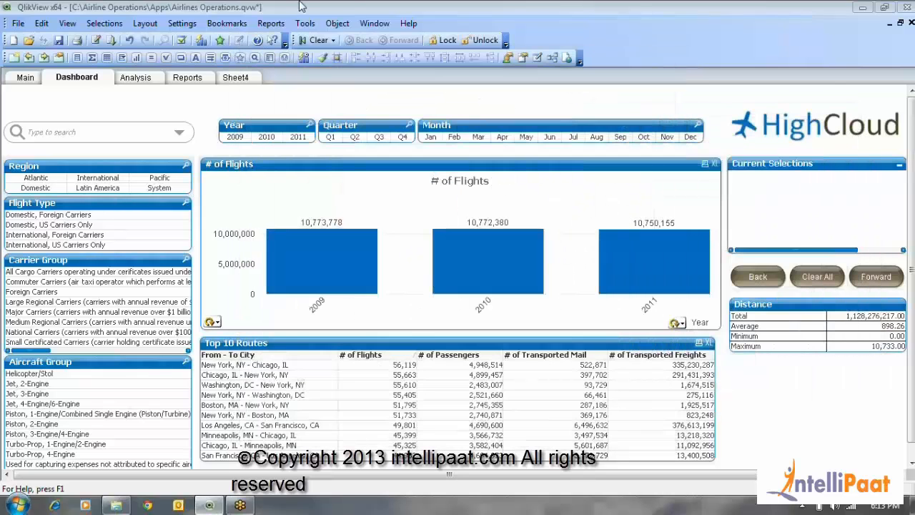
Open the load script and review its Main, Fact Table, Airlines, Aircrafts and Airports sections
left_click(95, 40)
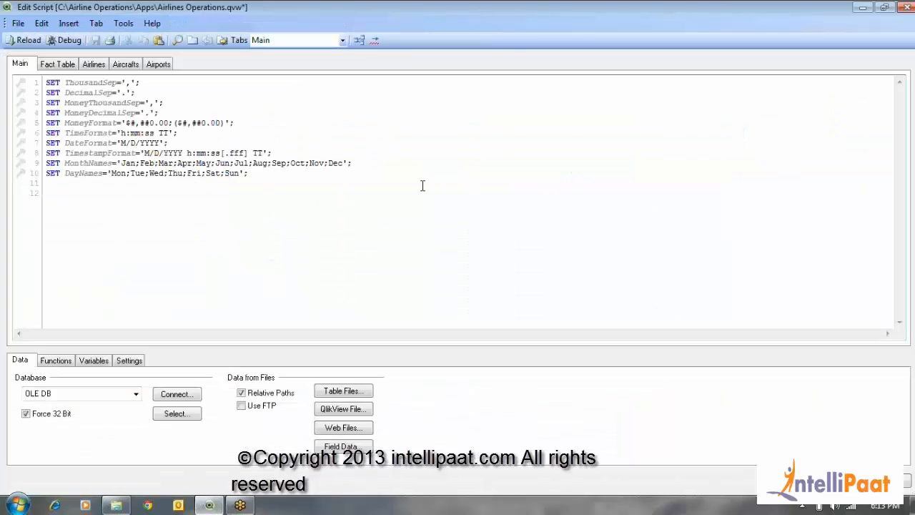
left_click(72, 65)
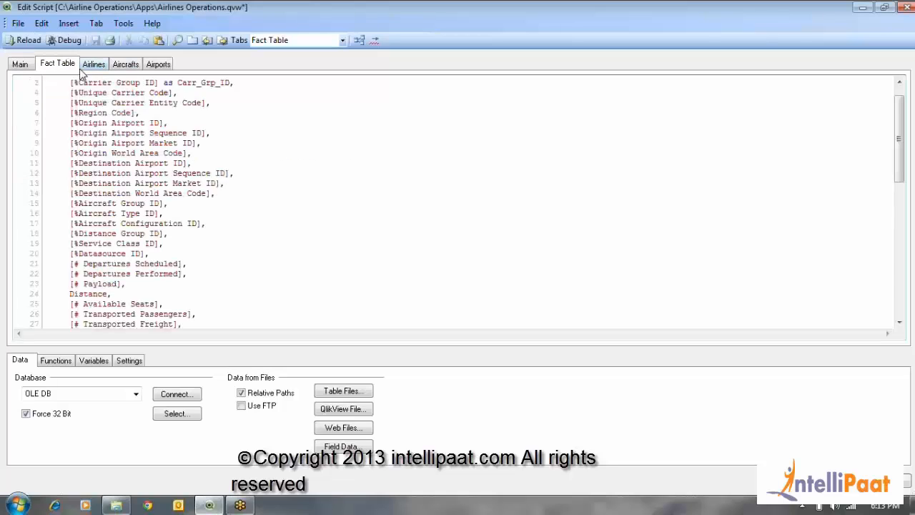
left_click(89, 65)
left_click(127, 66)
left_click(155, 65)
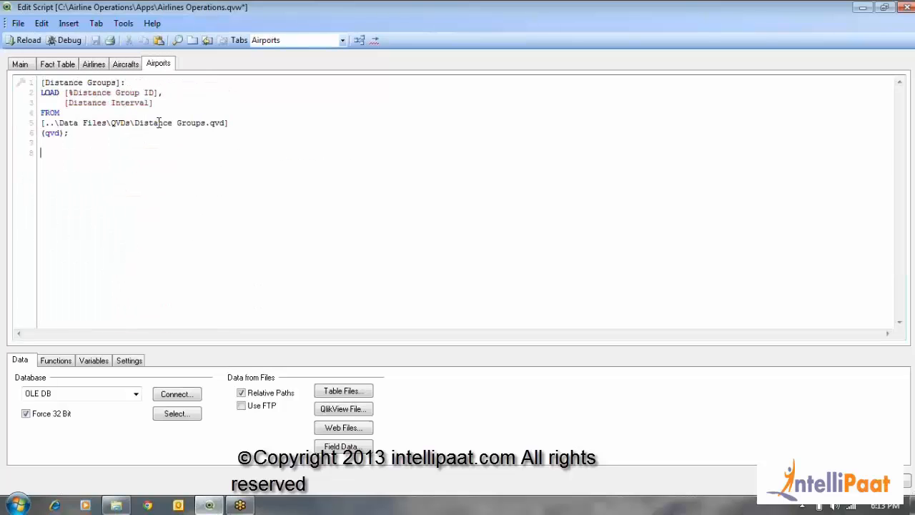
left_click(127, 63)
left_click(86, 64)
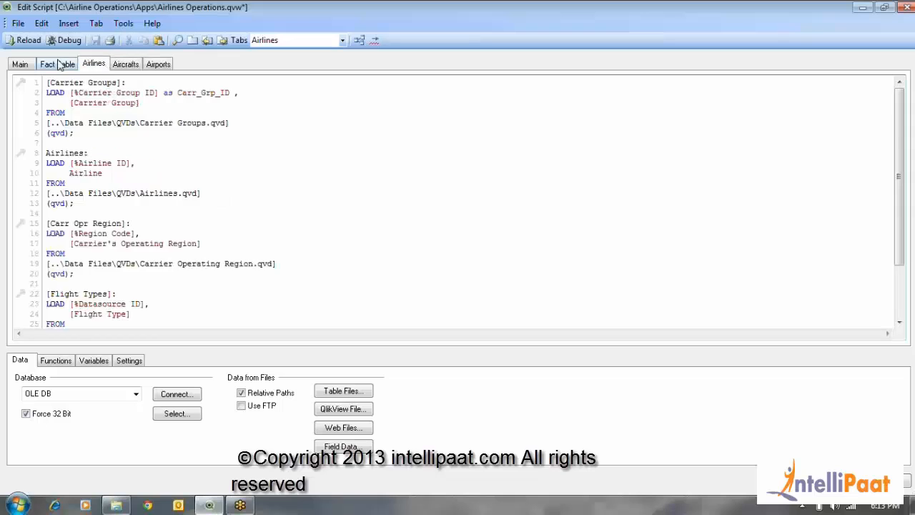
left_click(60, 64)
left_click(19, 64)
left_click(51, 66)
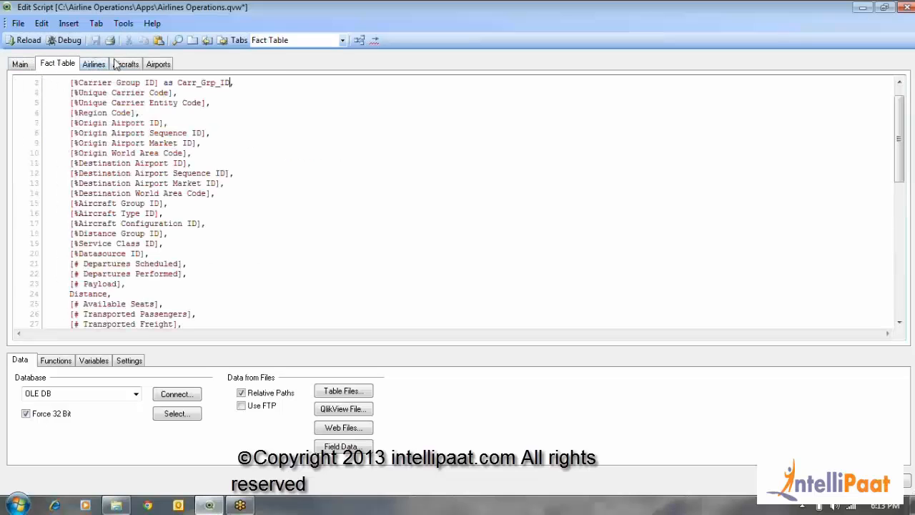
left_click(118, 65)
left_click(153, 64)
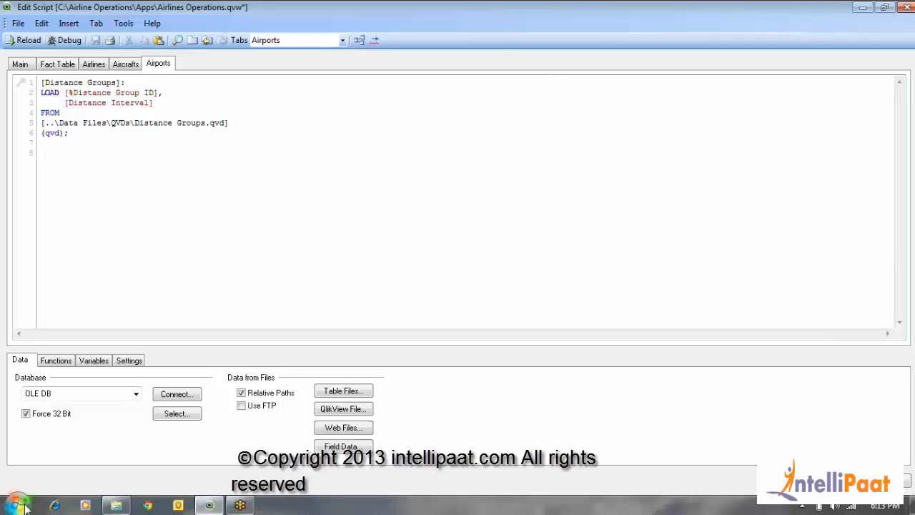
Switch to Windows Explorer and inspect the source files in the MDBs and CSVs folders under Airline Operations\Data Files
left_click(115, 506)
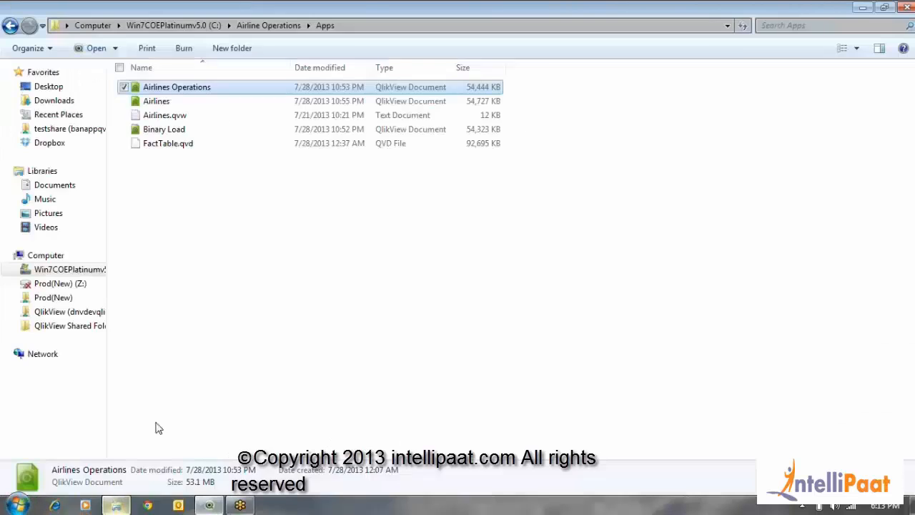
left_click(264, 25)
double_click(169, 106)
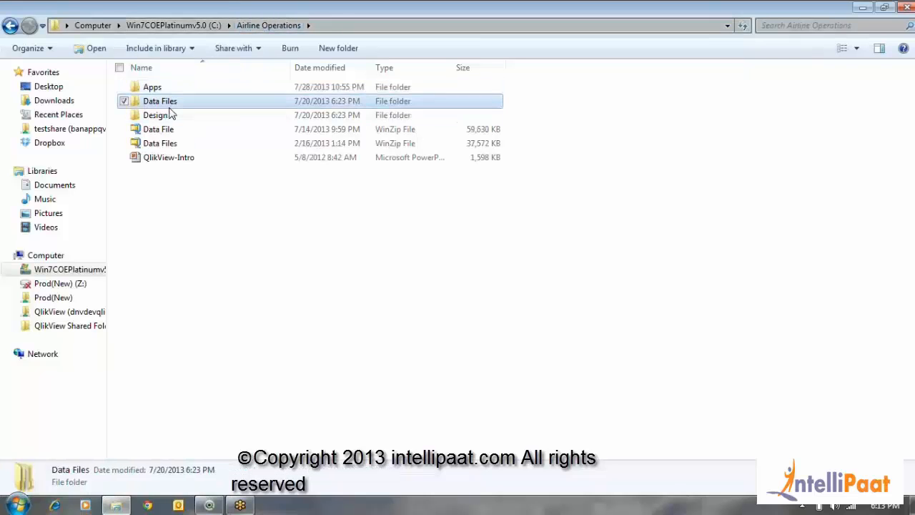
double_click(169, 114)
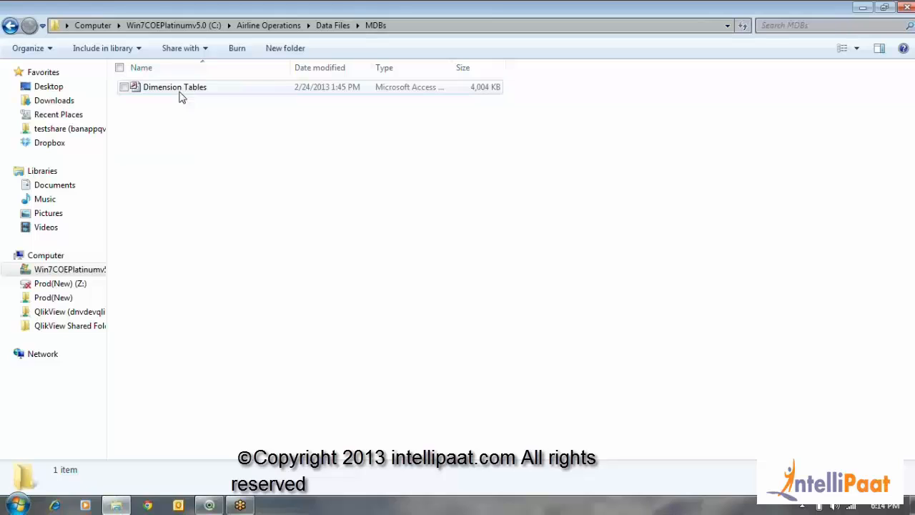
left_click(332, 25)
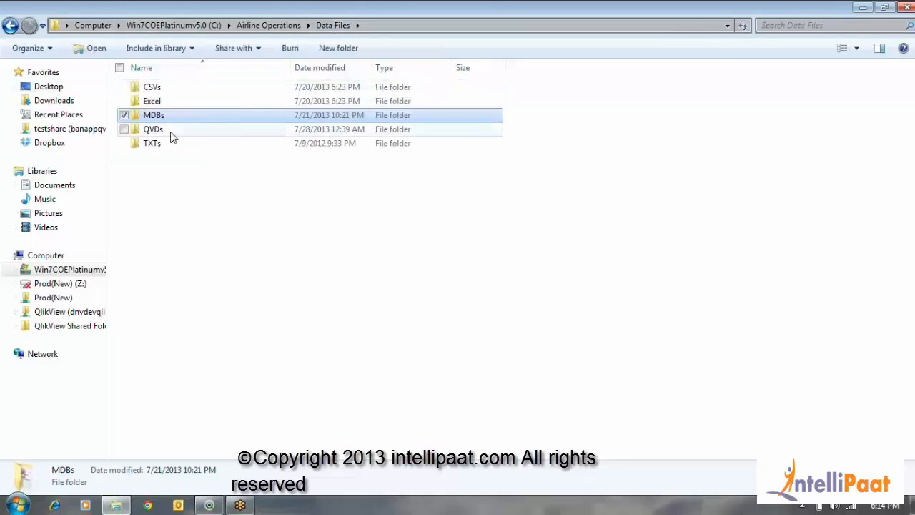
double_click(169, 88)
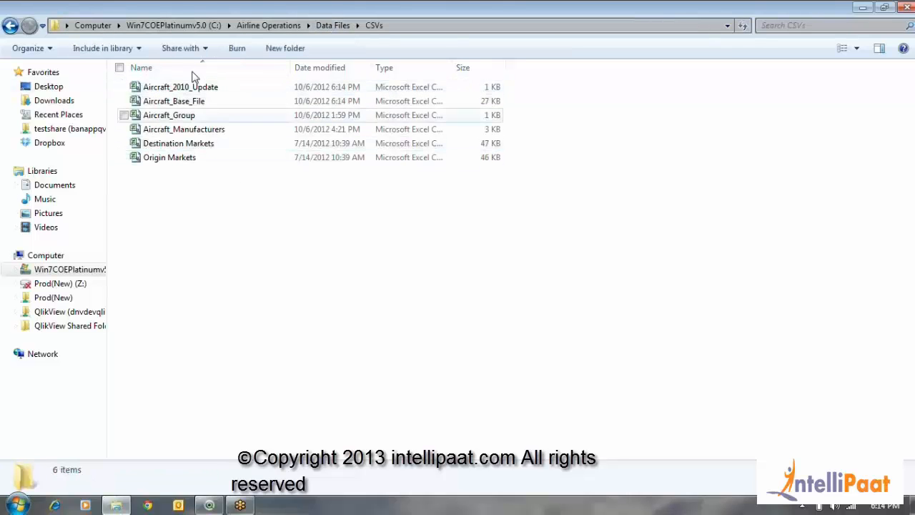
left_click(10, 27)
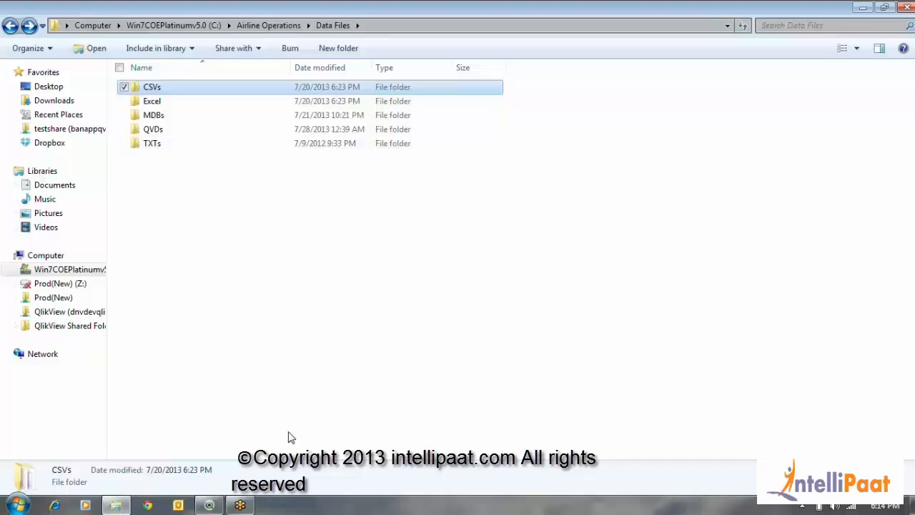
Switch back to the QlikView script editor and show the Airports section of the load script
mouse_move(215, 509)
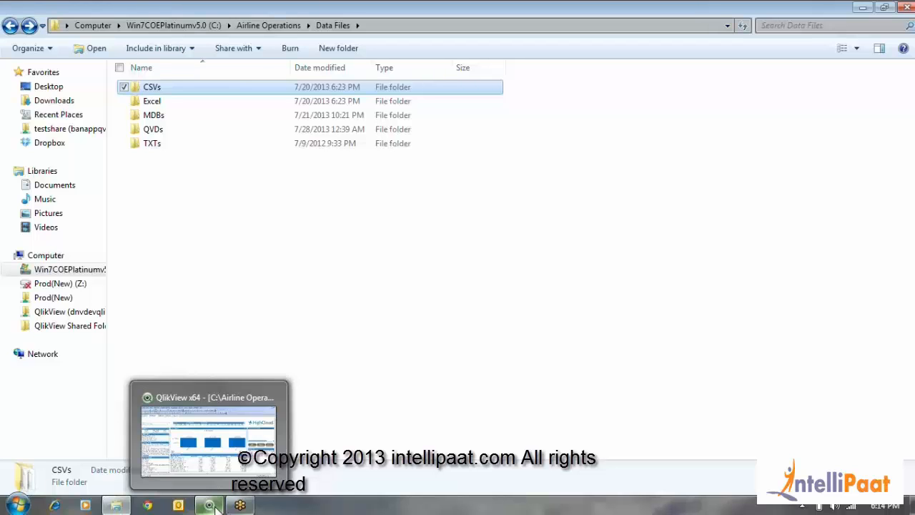
left_click(196, 351)
left_click(209, 505)
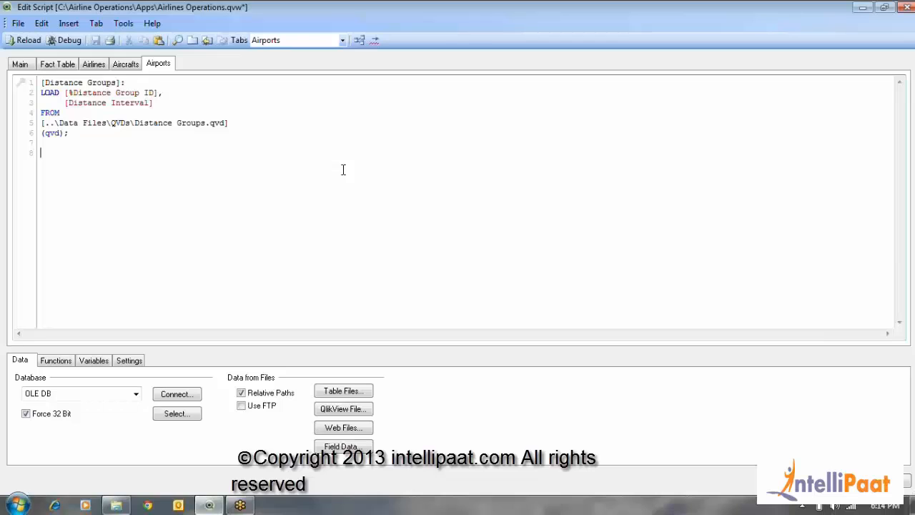
left_click(131, 68)
left_click(159, 66)
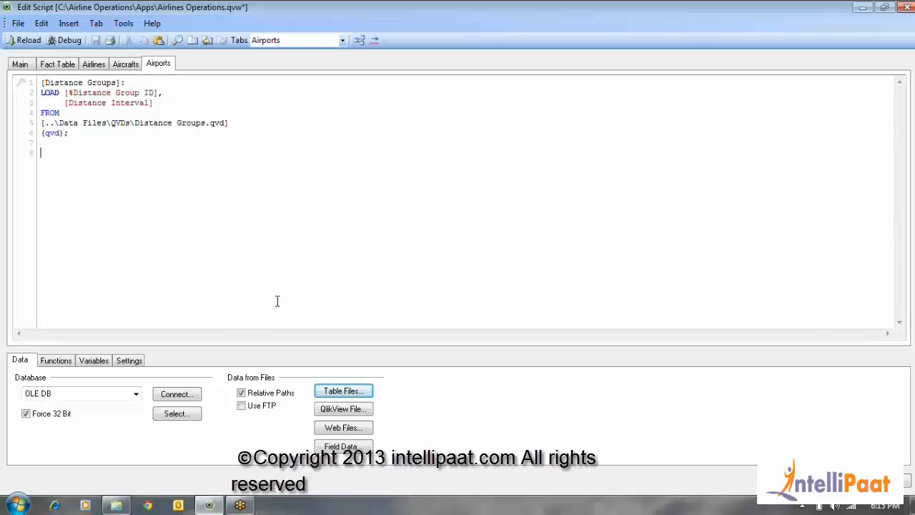
Start loading table files into the Airports script and browse to the CSVs folder in Data Files
left_click(350, 395)
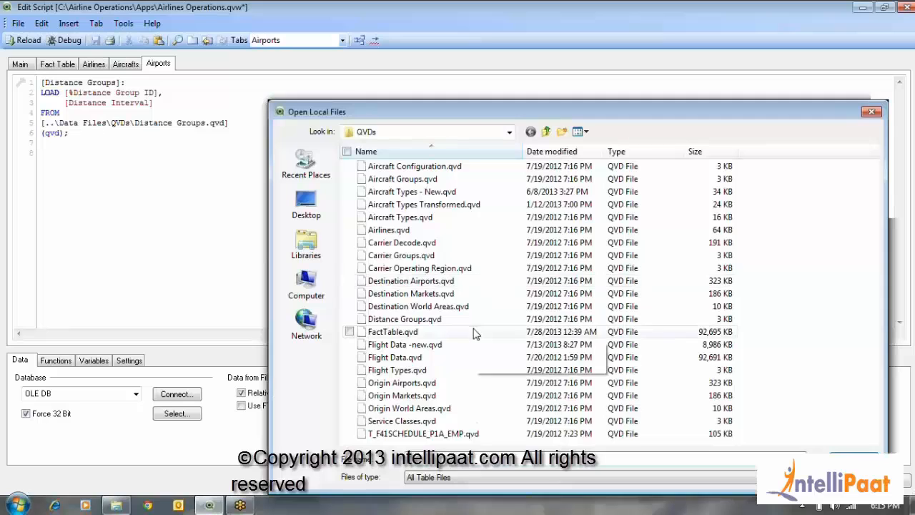
left_click(510, 132)
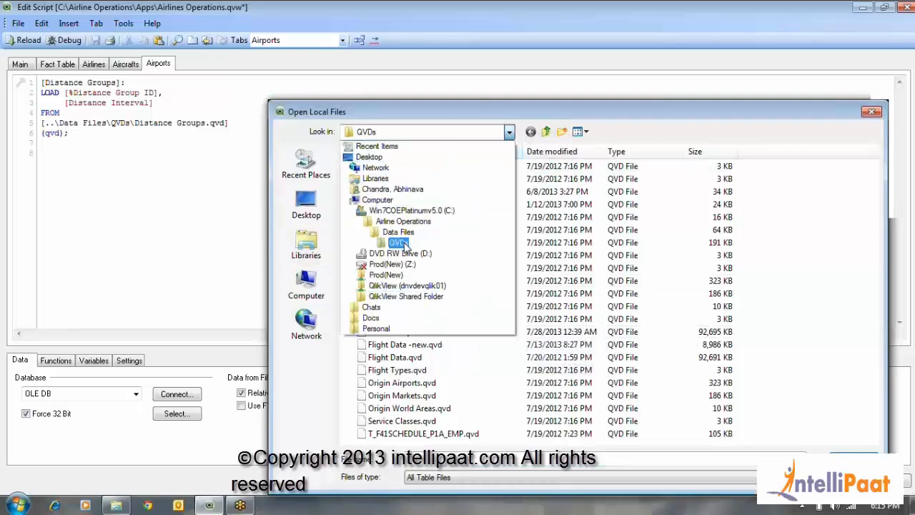
left_click(398, 233)
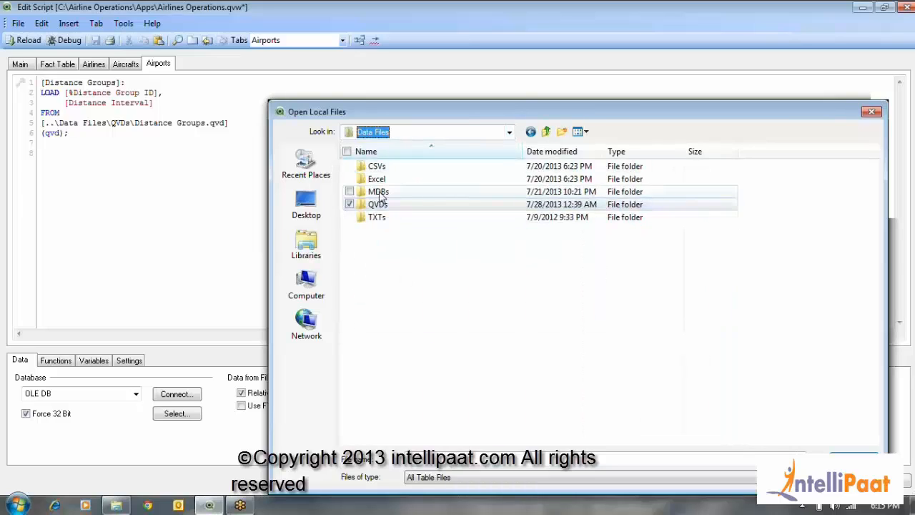
double_click(380, 194)
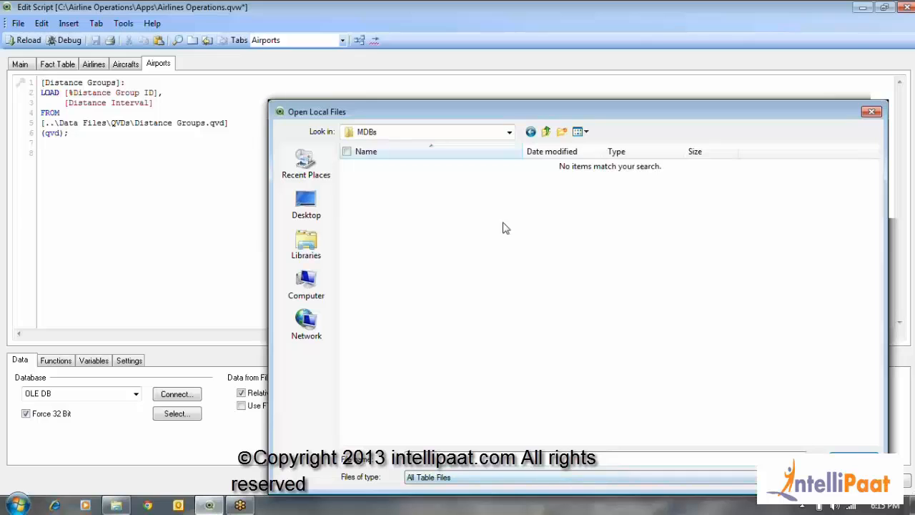
left_click(547, 132)
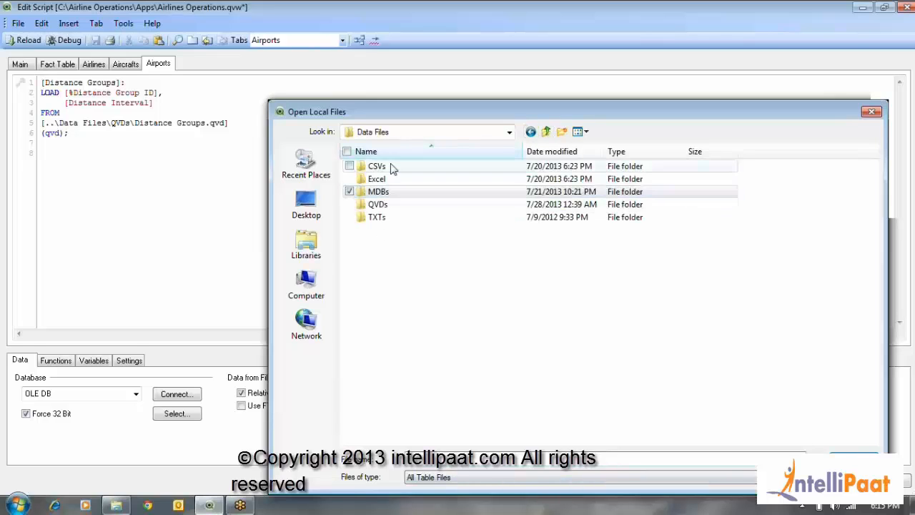
double_click(377, 167)
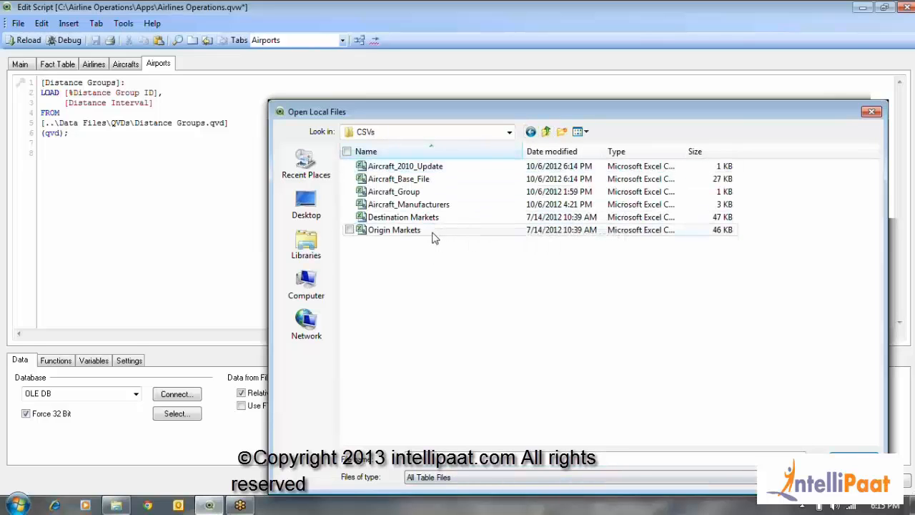
Select both the Destination Markets and Origin Markets CSV files and open them in the File Wizard
left_click(463, 231)
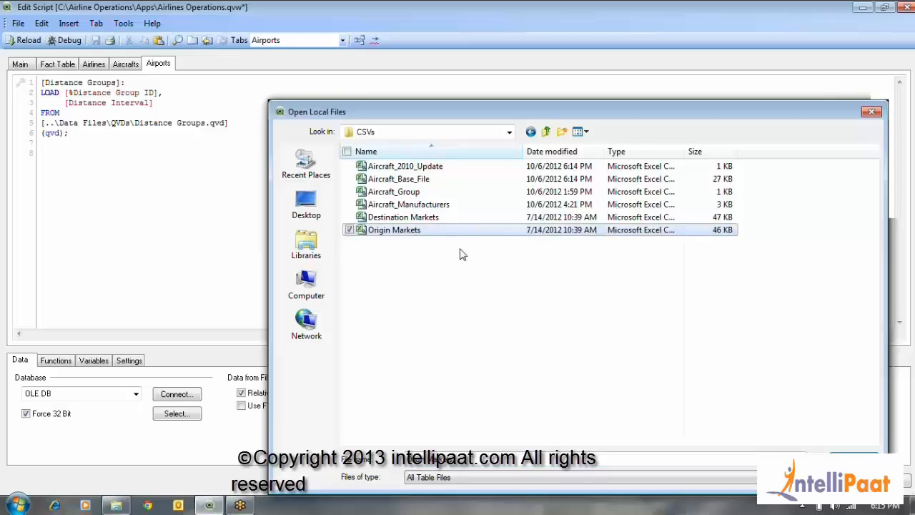
left_click(431, 219)
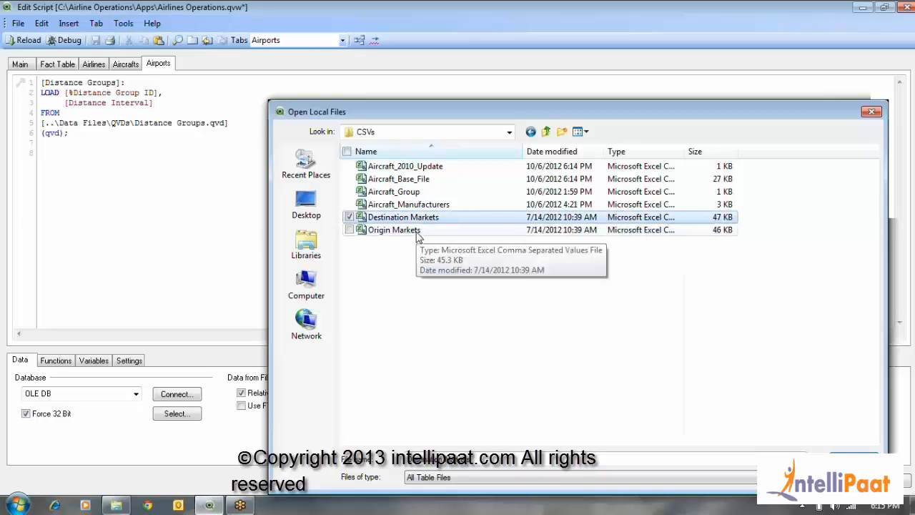
left_click(349, 230)
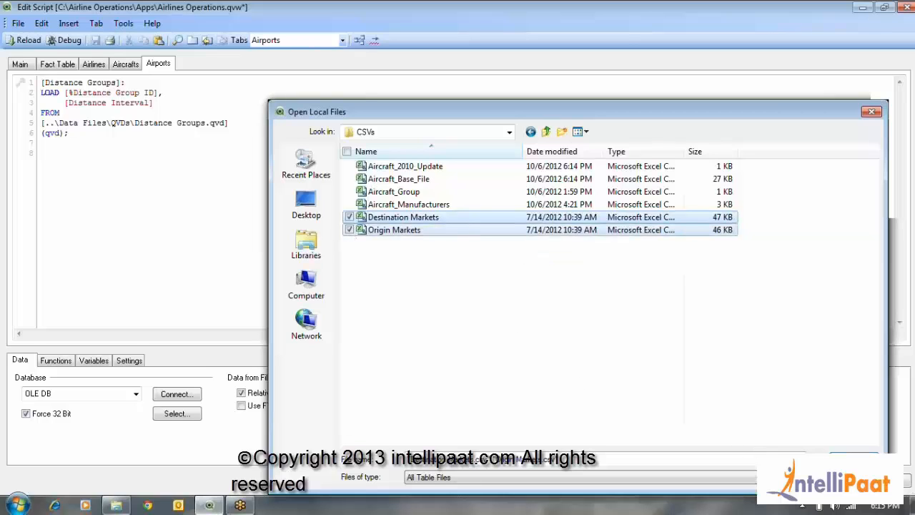
left_click(852, 458)
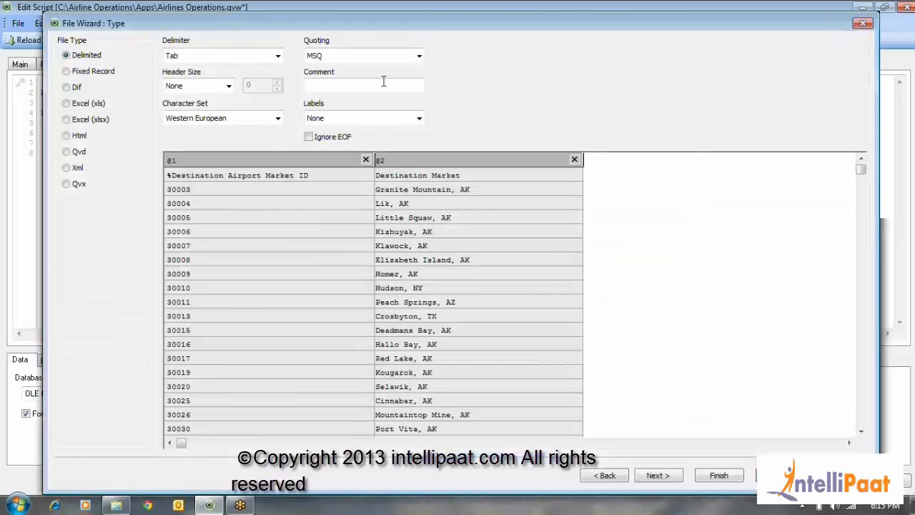
Keep the Tab delimiter for the Destination Markets file and set its labels to Embedded Labels
left_click_drag(400, 28, 395, 21)
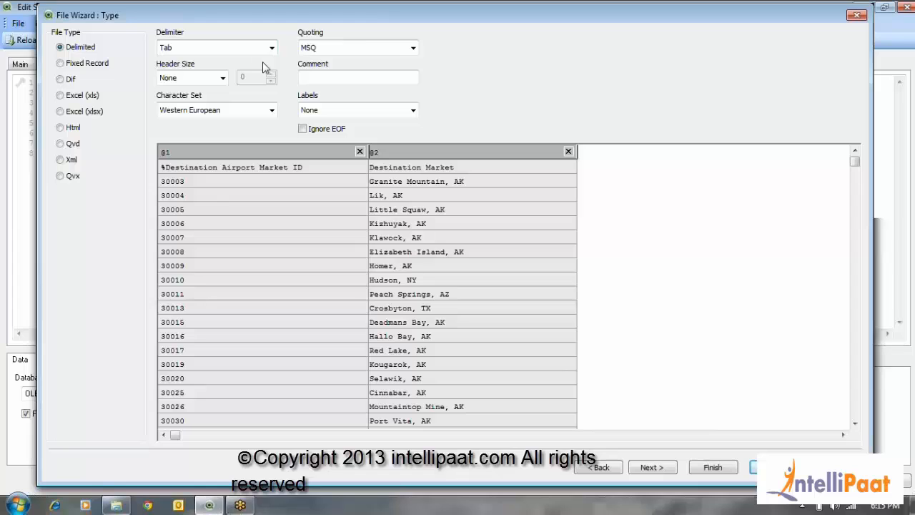
left_click(207, 48)
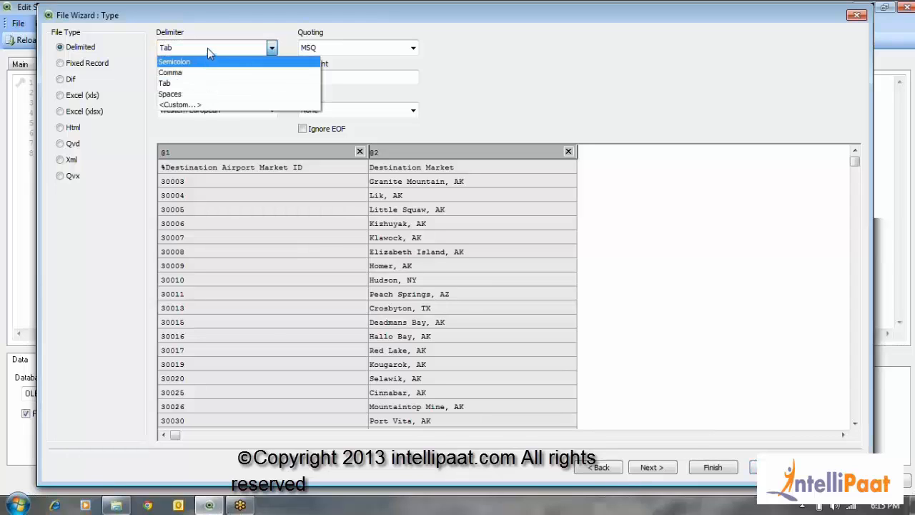
left_click(208, 48)
left_click(357, 110)
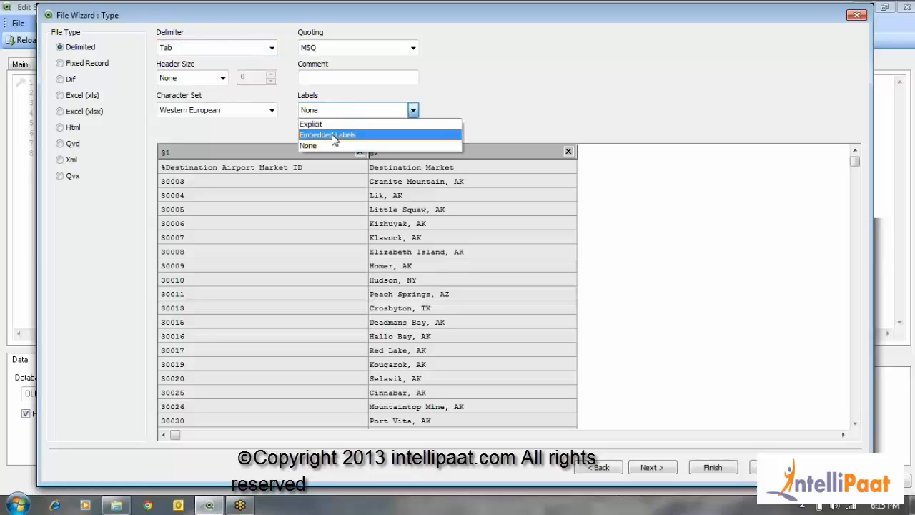
left_click(334, 136)
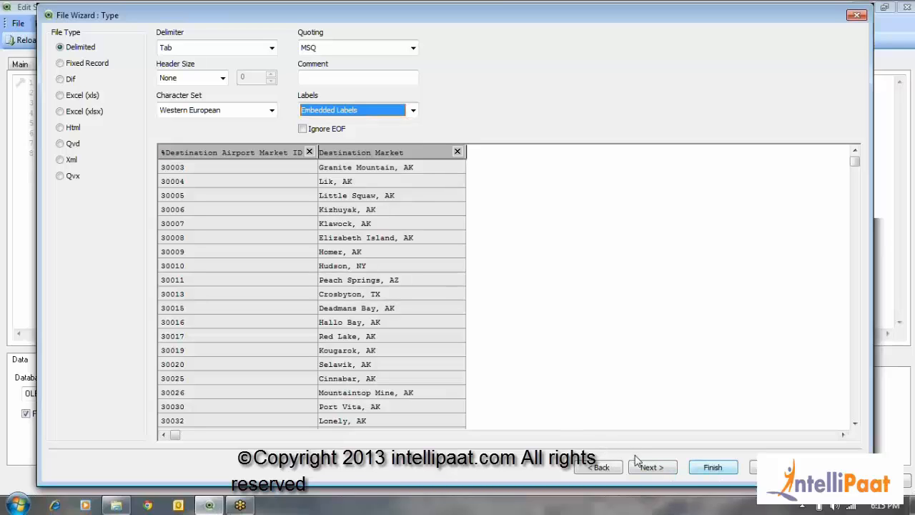
Proceed through the options and script preview for Destination Markets and finish its import
left_click(658, 475)
left_click(660, 472)
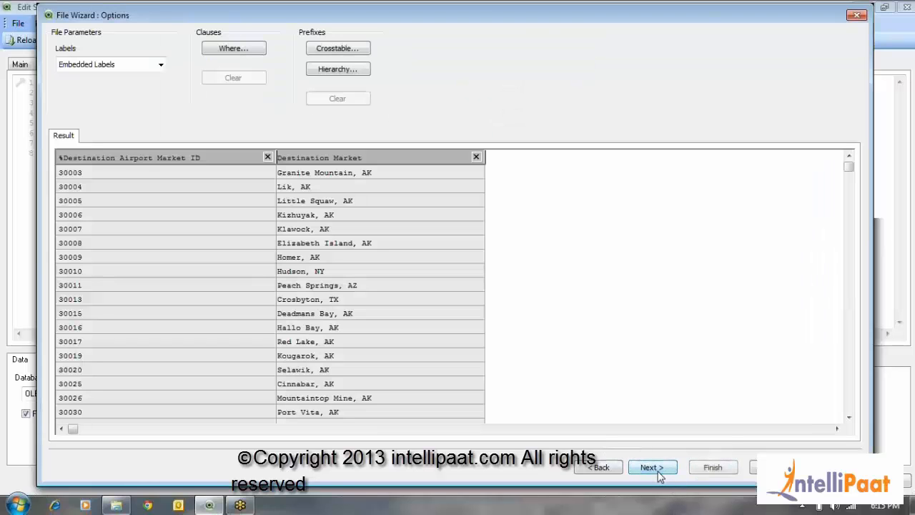
left_click(653, 469)
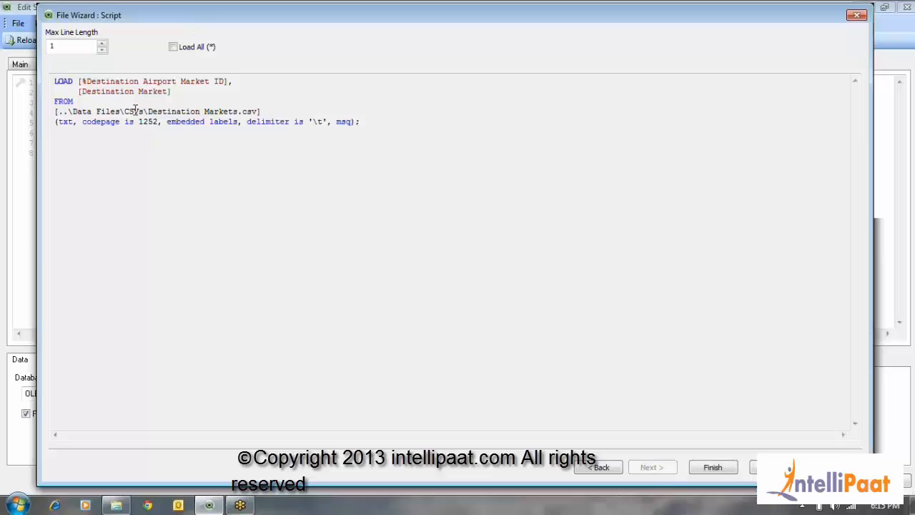
left_click(708, 469)
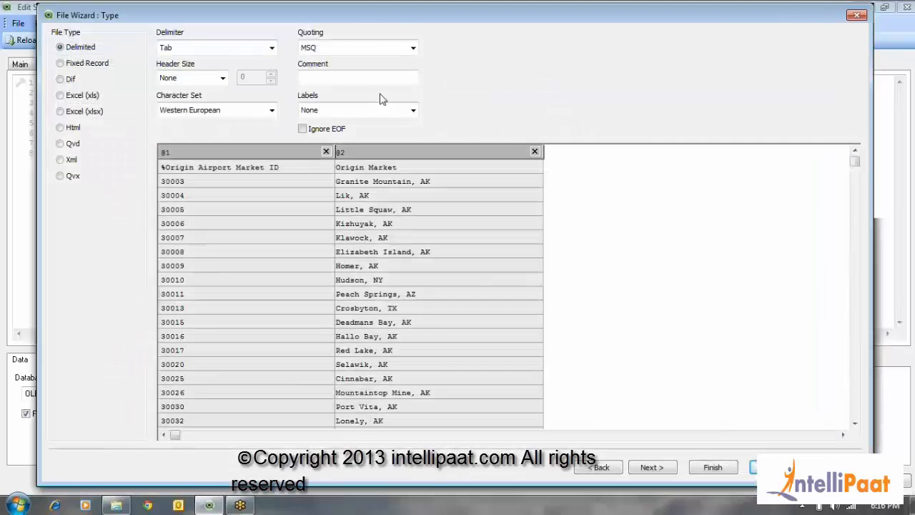
Set the Origin Markets file's labels to Embedded Labels and finish the wizard to insert both load statements
left_click(379, 109)
left_click(378, 134)
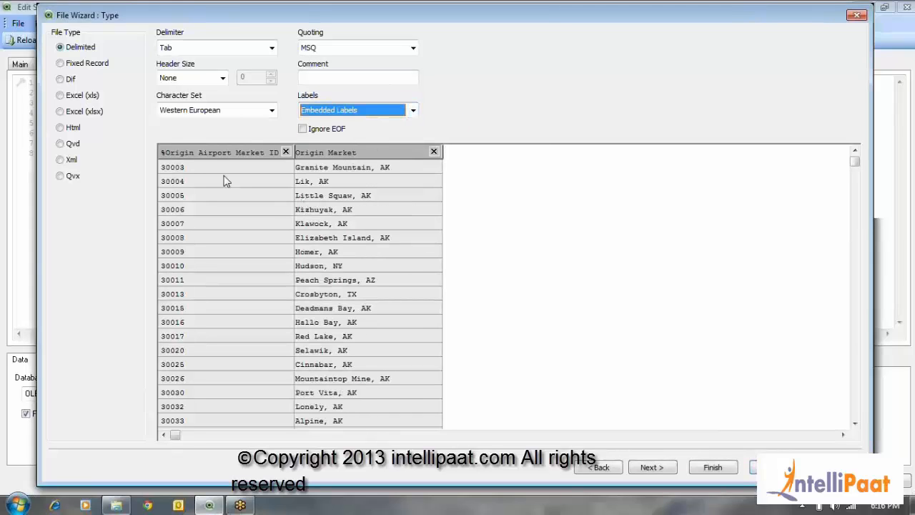
left_click(721, 470)
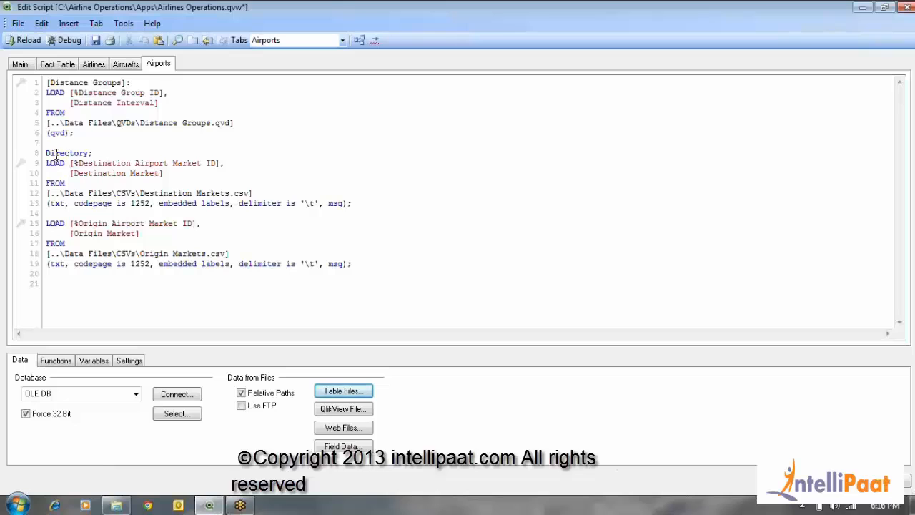
left_click_drag(46, 153, 380, 269)
left_click(379, 266)
left_click_drag(45, 153, 380, 269)
left_click(334, 272)
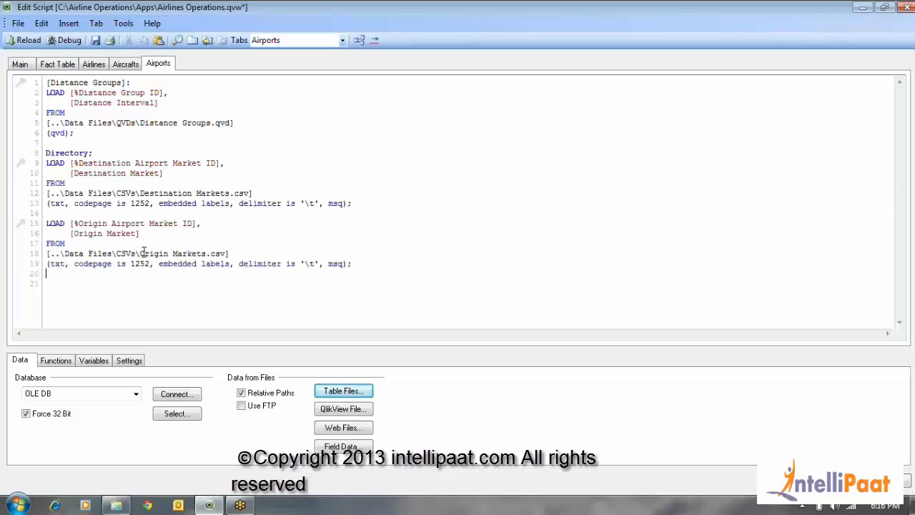
Name the Origin Markets load by adding [Origin Markets]: on its own line above its LOAD statement
left_click_drag(141, 253, 211, 254)
key("ctrl+c")
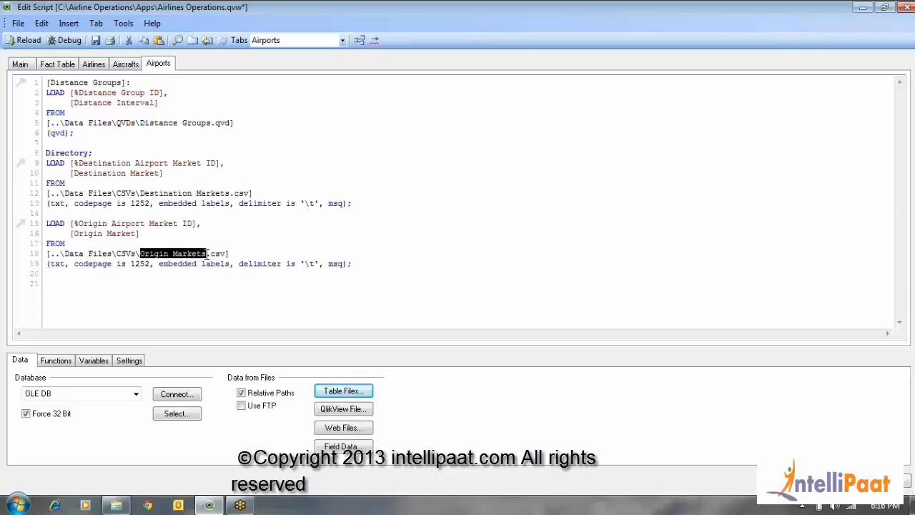
left_click(66, 223)
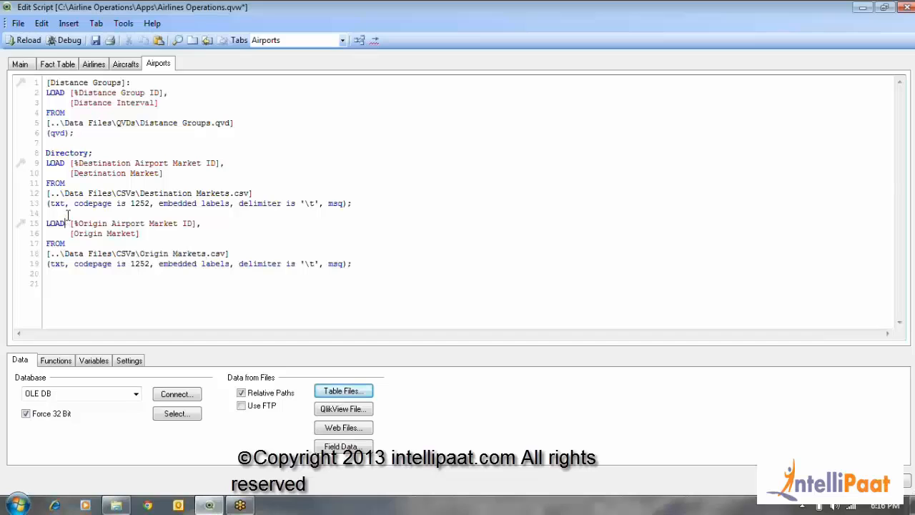
type("[")
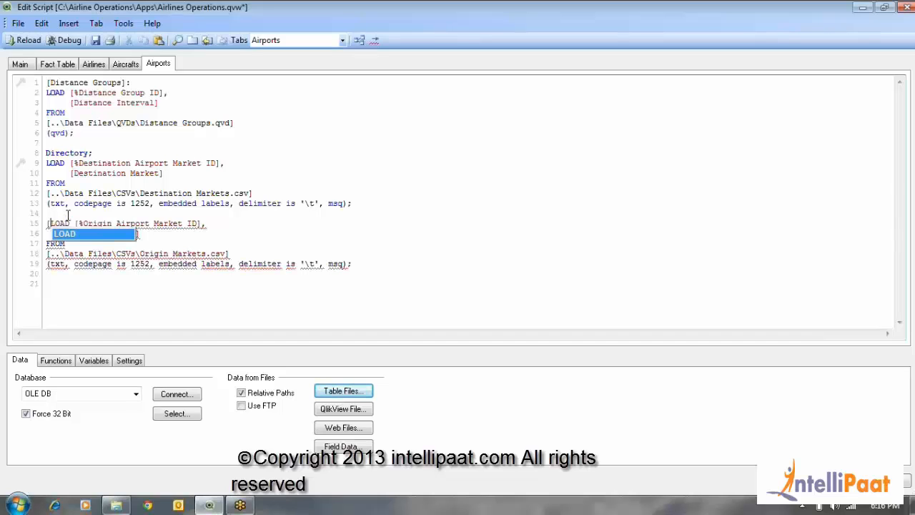
key("ctrl+v")
type("]:")
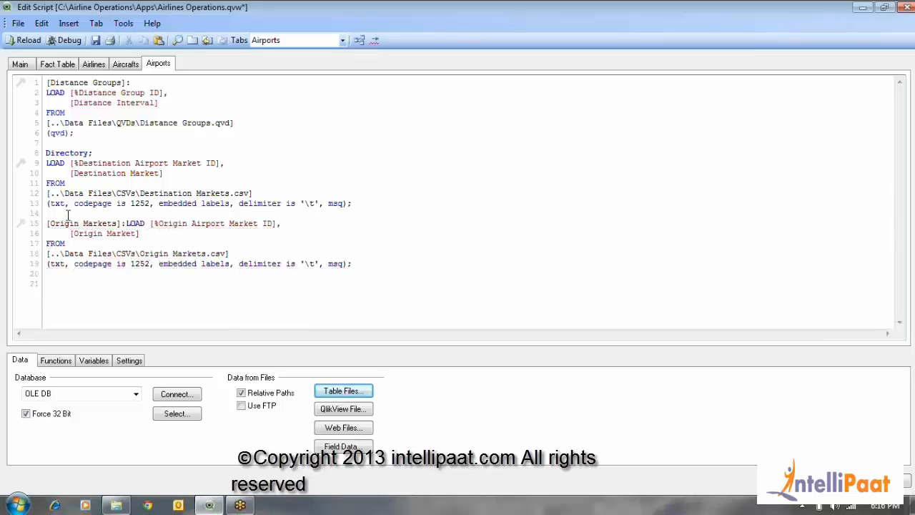
key("Return")
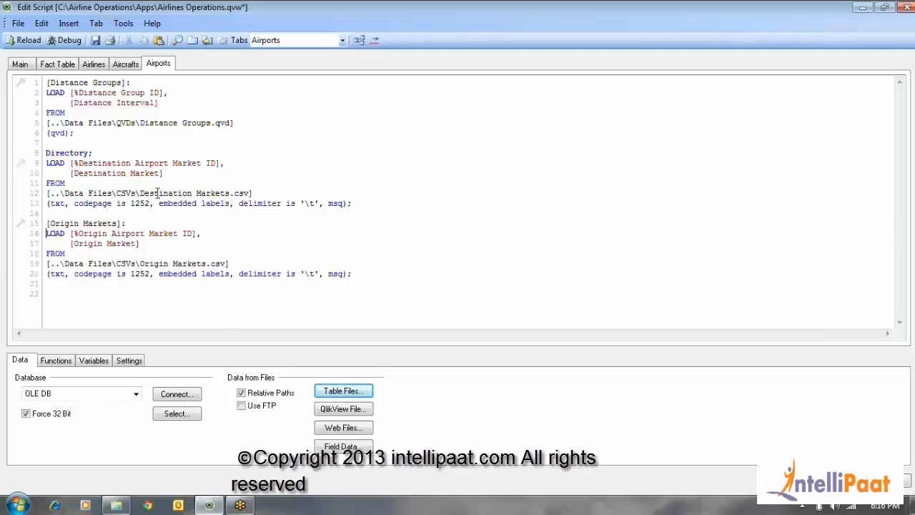
Replace the Directory statement above the Destination Markets load with the table label [Destination Markets]:
left_click_drag(141, 193, 230, 193)
key("ctrl+c")
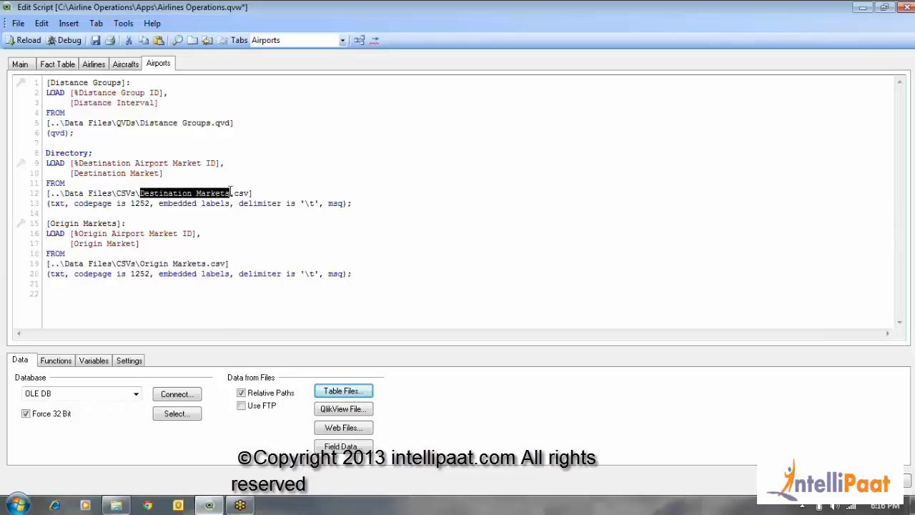
double_click(61, 154)
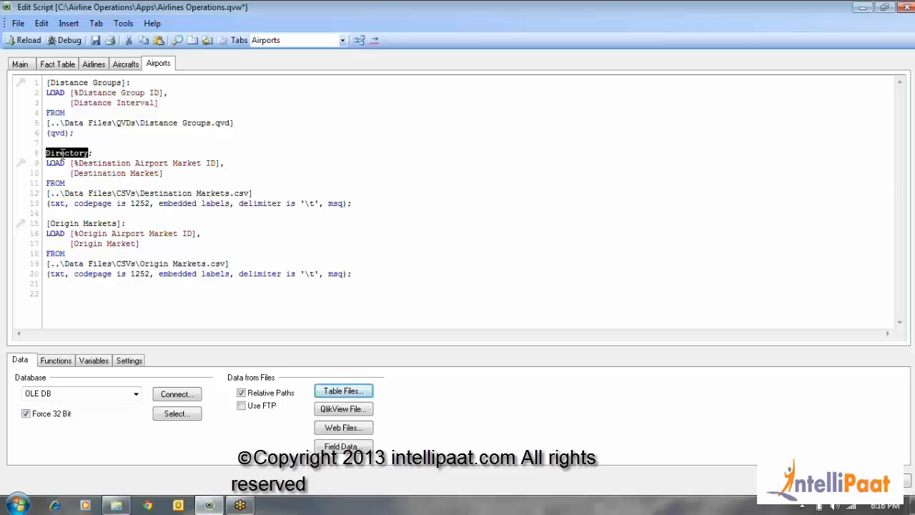
type("[")
key("ctrl+v")
type("]")
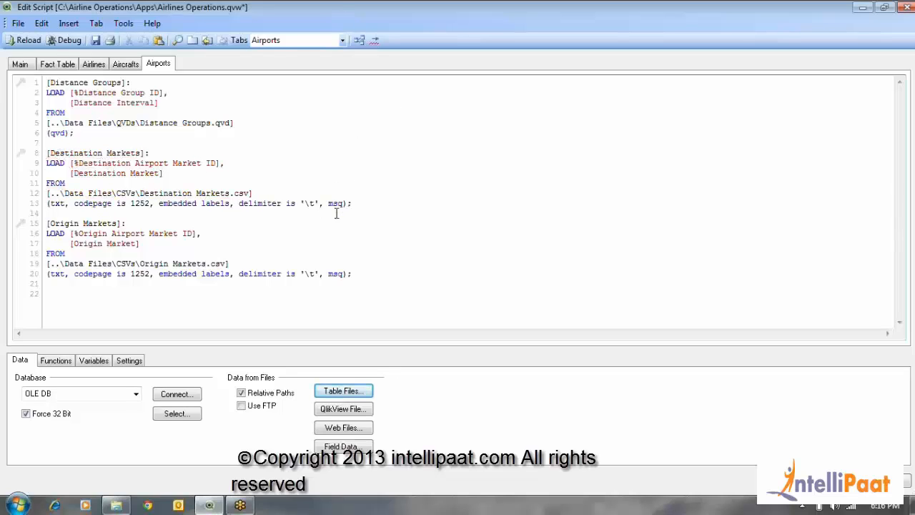
Review the Aircrafts and Airlines sections of the script, then return to the Airports section
left_click(130, 66)
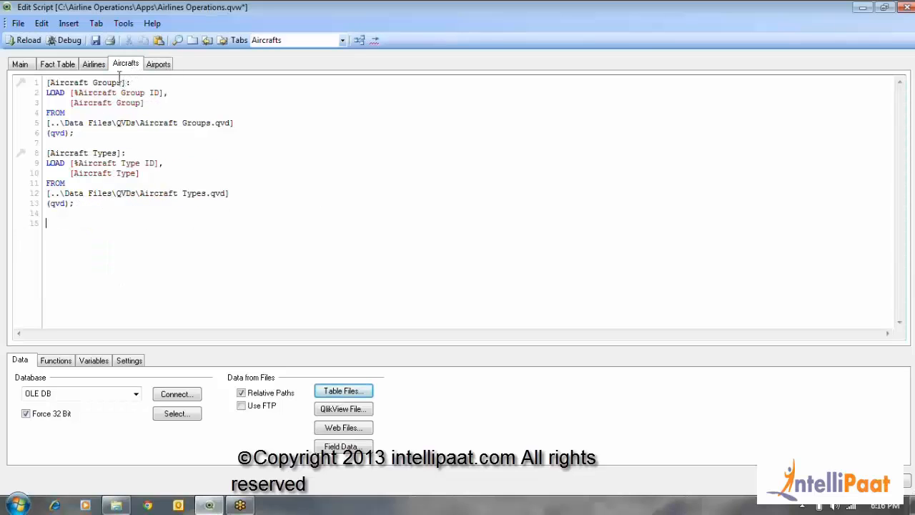
left_click(94, 64)
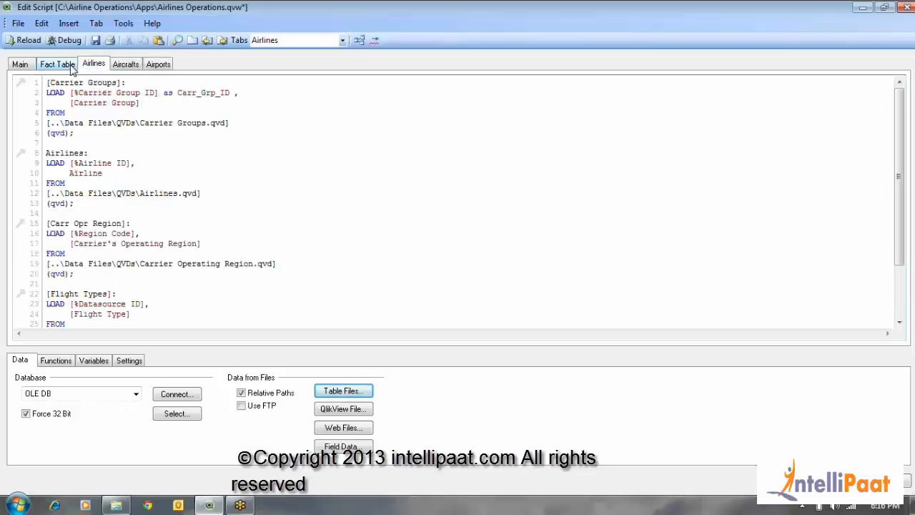
left_click(158, 65)
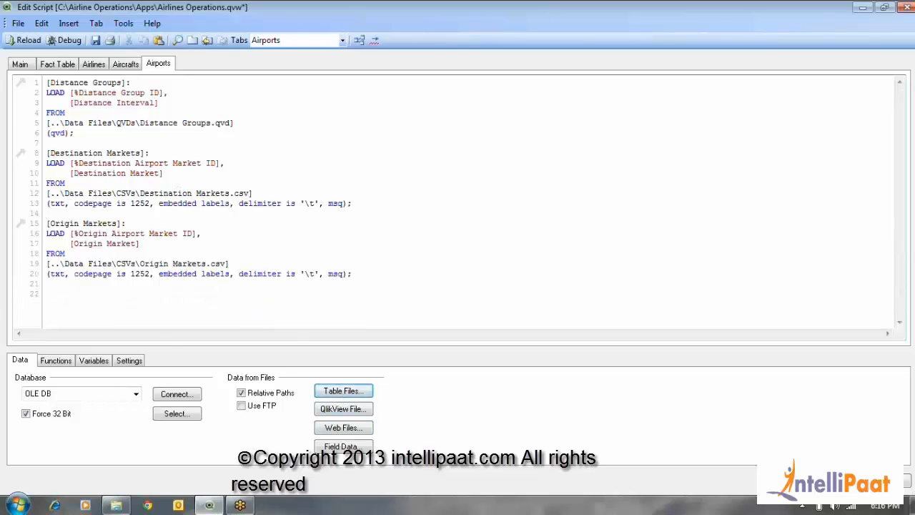
Switch to Windows Explorer, open the Dimension Tables database from the MDBs folder in Access and enable its content
left_click(116, 506)
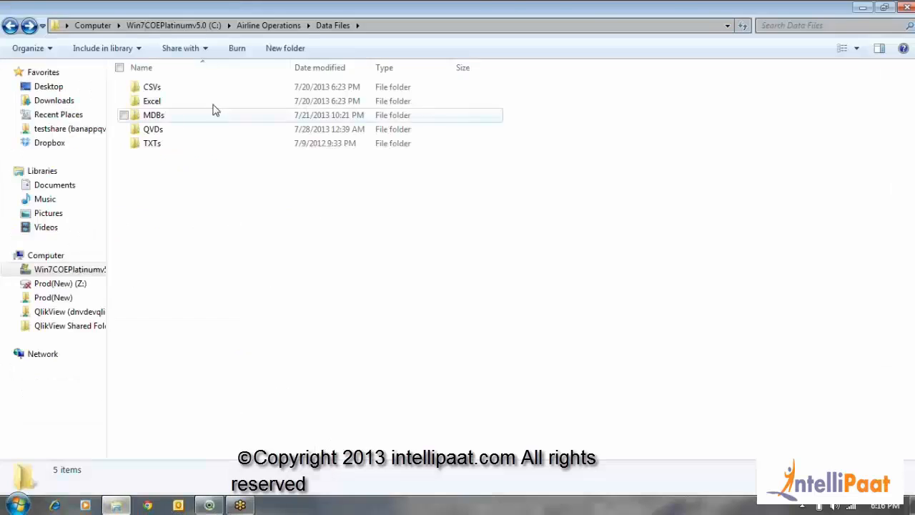
double_click(161, 121)
double_click(180, 91)
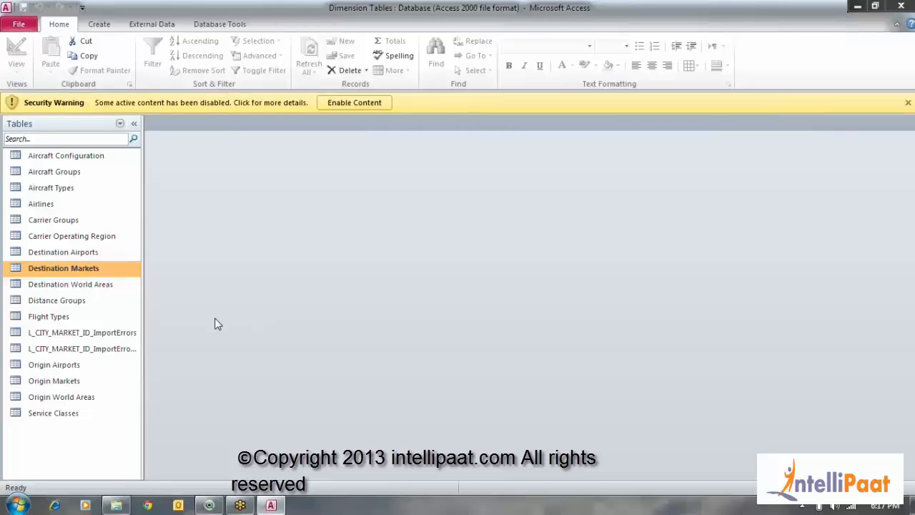
left_click(62, 159)
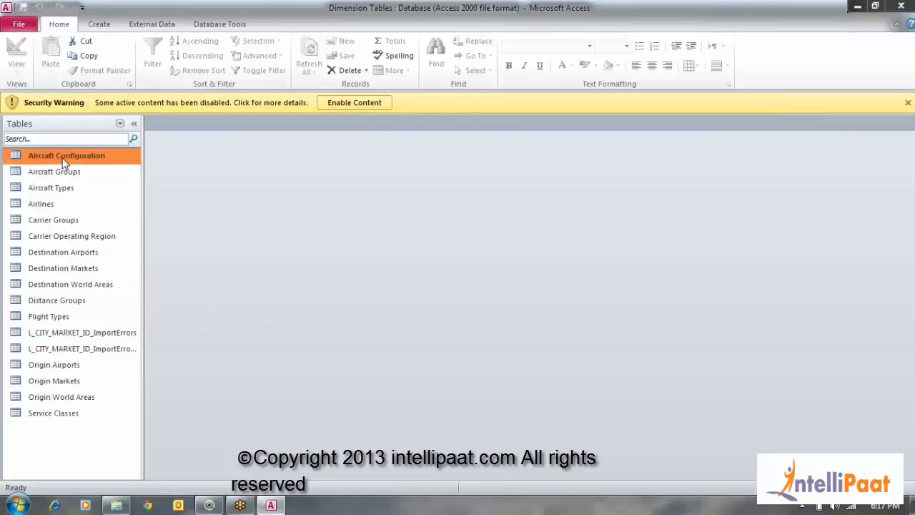
left_click(355, 105)
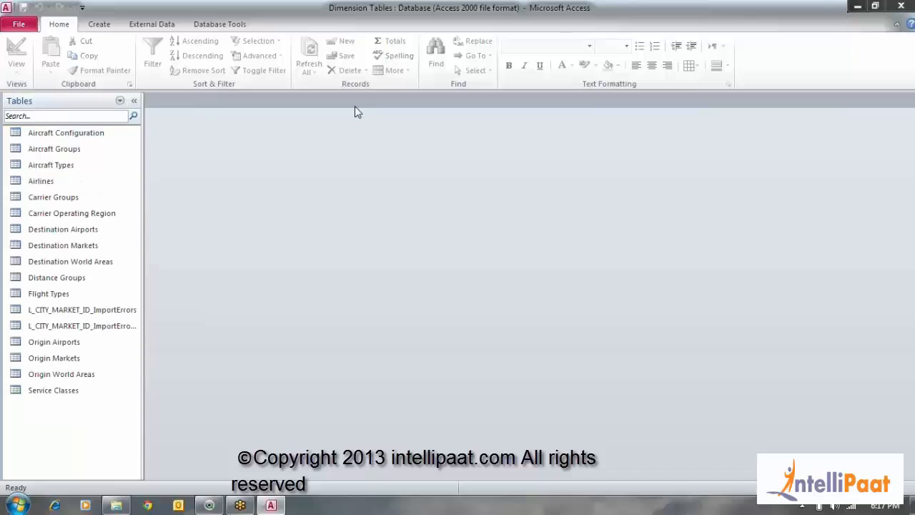
Examine the database's table list, from Aircraft Configuration to Carrier Groups, and mark Origin Airports and Destination Airports
left_click(66, 136)
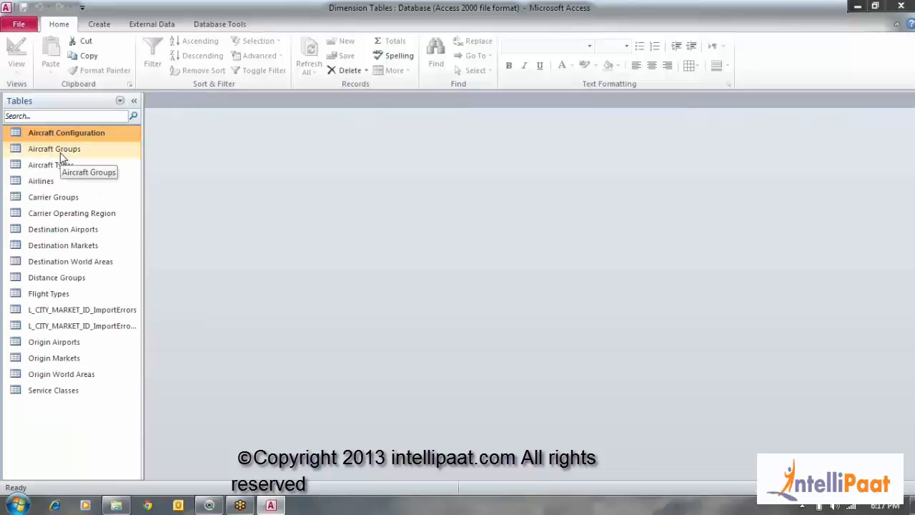
left_click(60, 151)
left_click(68, 169)
left_click(71, 181)
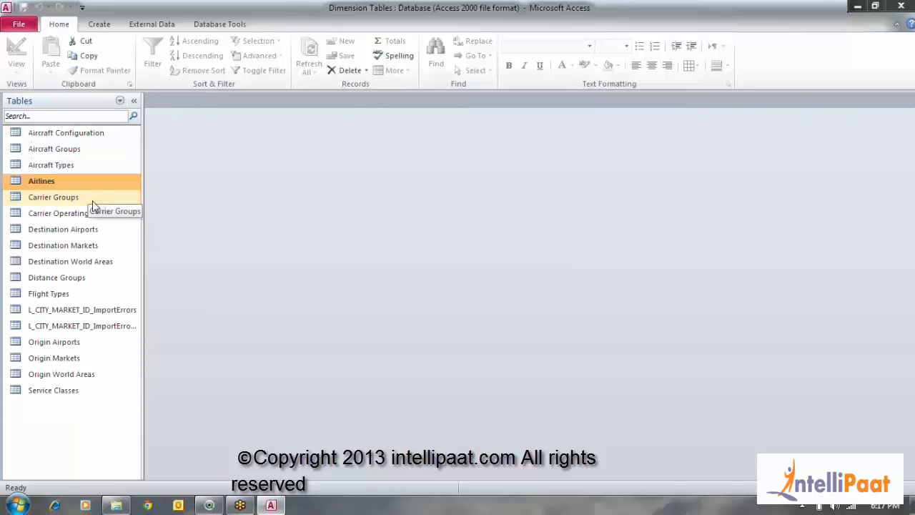
left_click(75, 198)
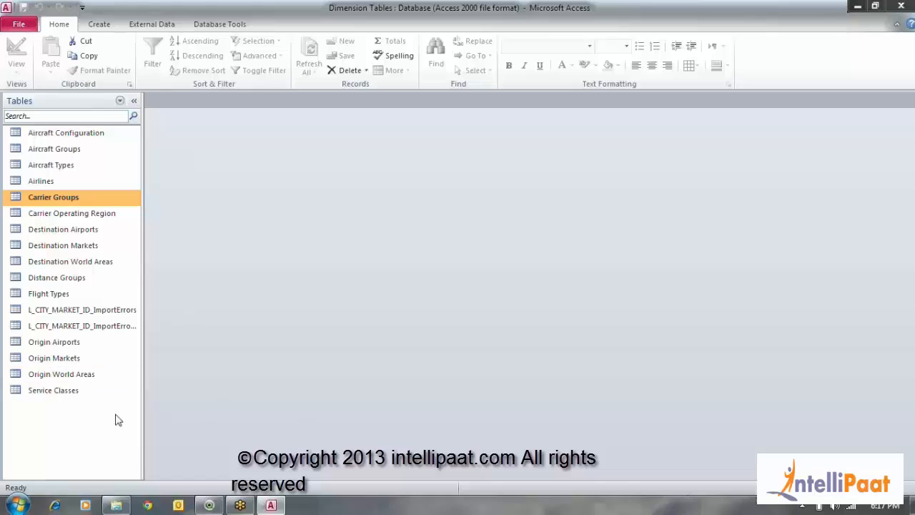
left_click(77, 343)
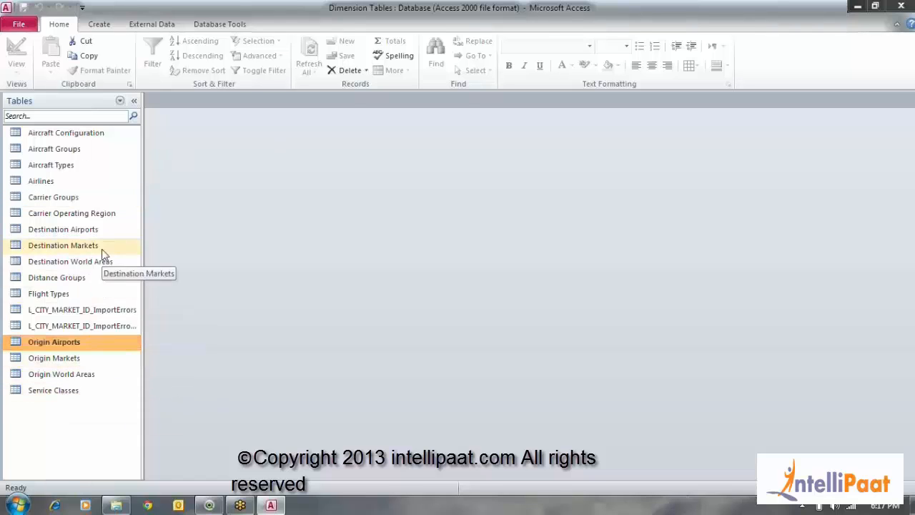
left_click(93, 230)
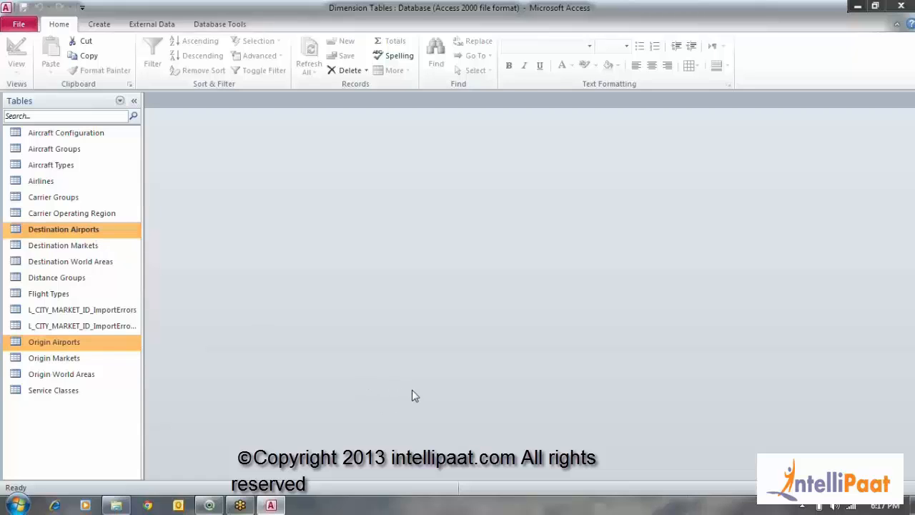
Close the Dimension Tables database in Access and return to the QlikView script editor
left_click(901, 7)
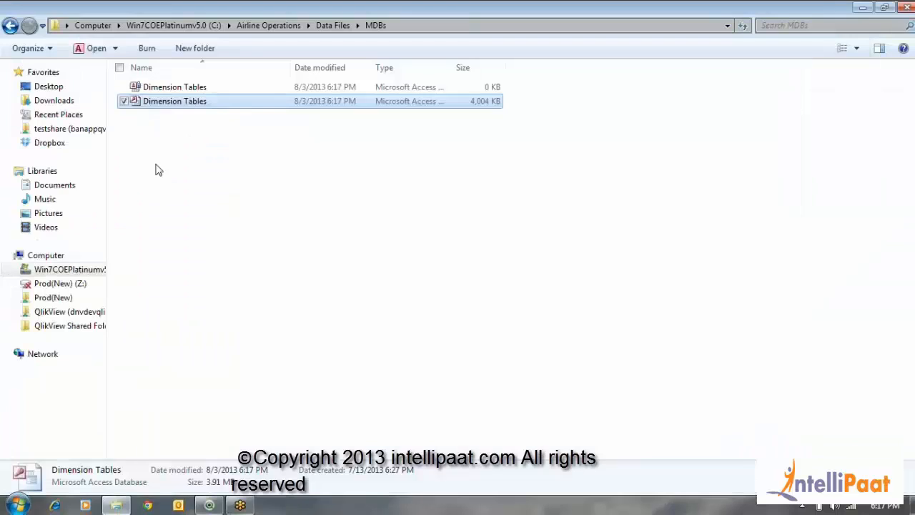
left_click(209, 505)
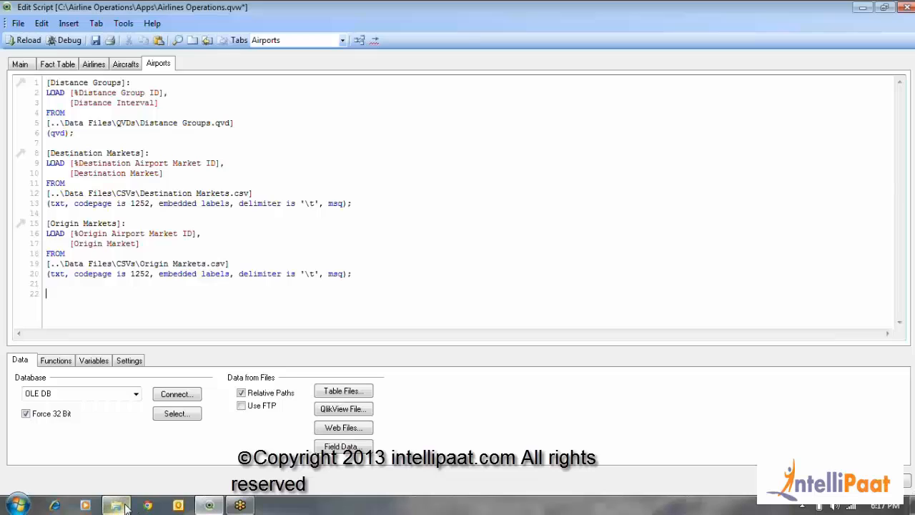
left_click(140, 452)
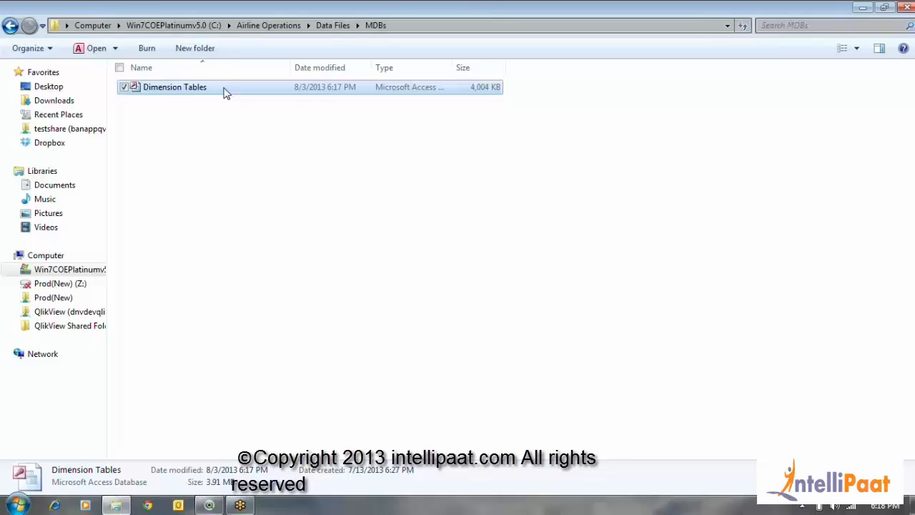
left_click(209, 506)
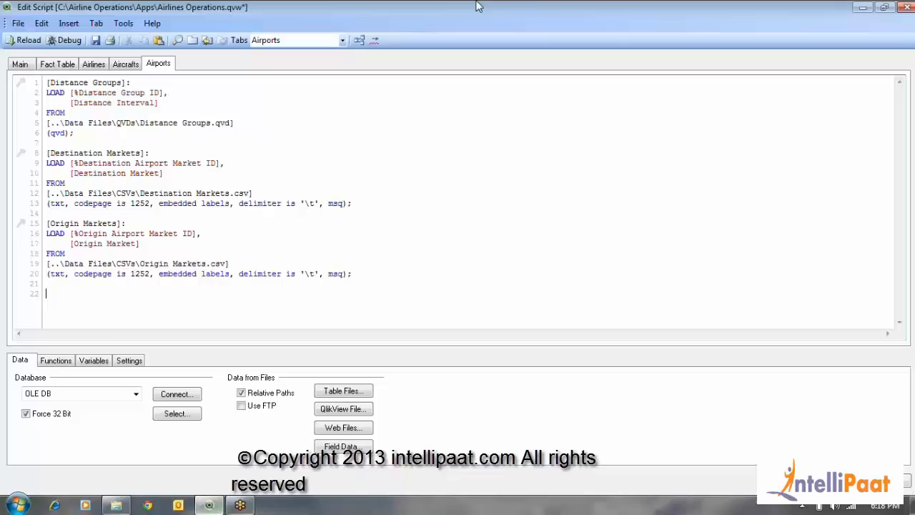
Start a new OLE DB database connection and choose Microsoft Jet 4.0 OLE DB Provider as its provider
left_click(111, 395)
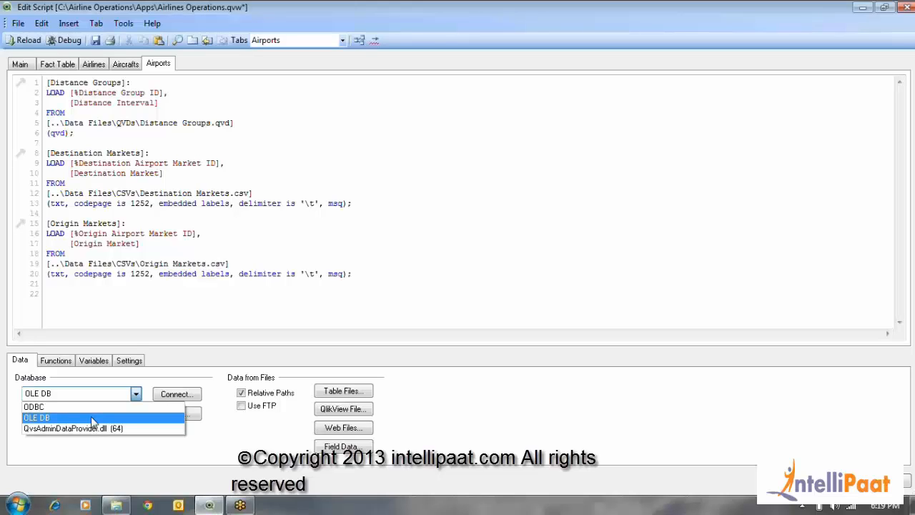
left_click(91, 417)
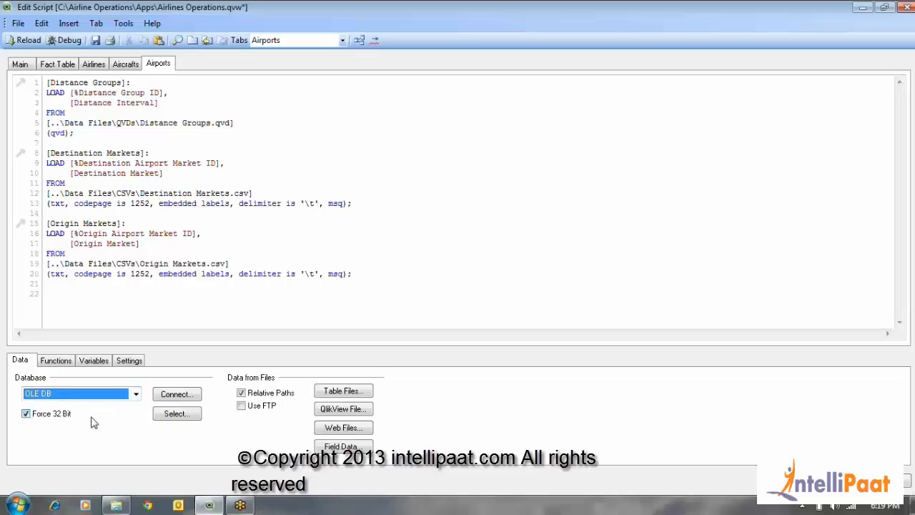
left_click(174, 397)
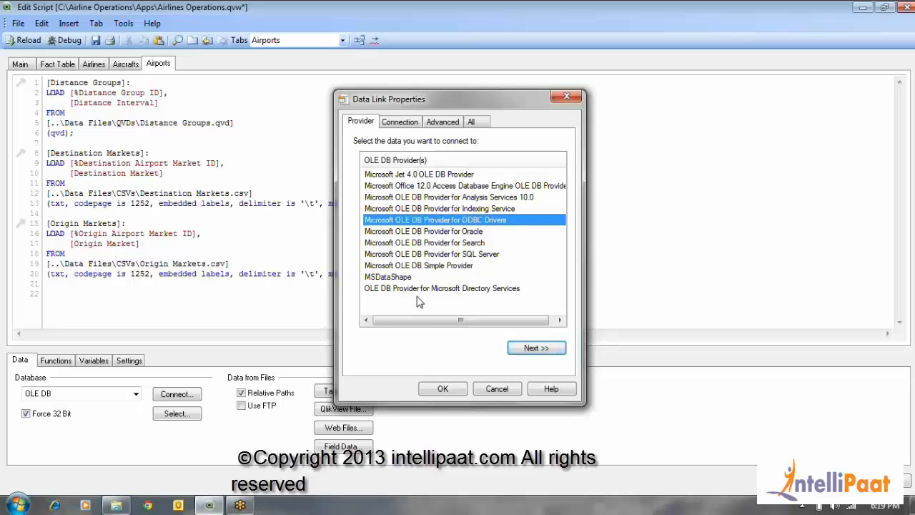
left_click(452, 232)
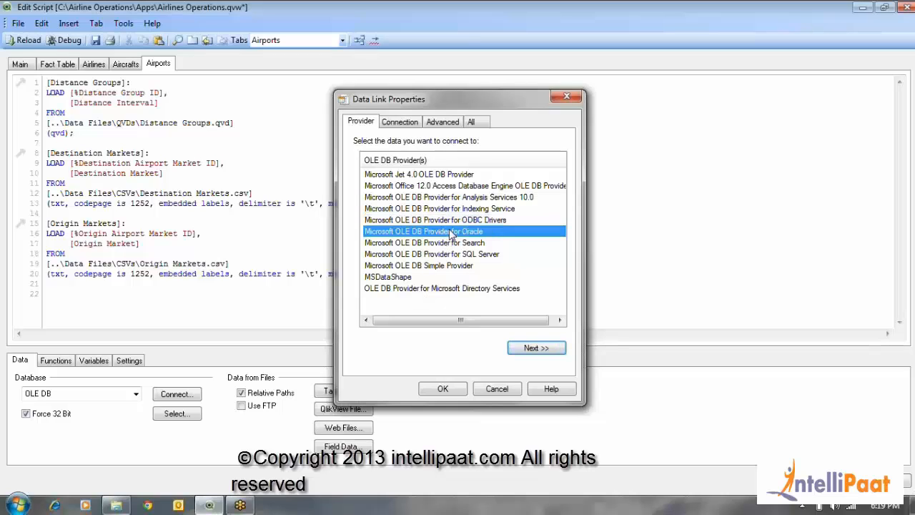
left_click(477, 254)
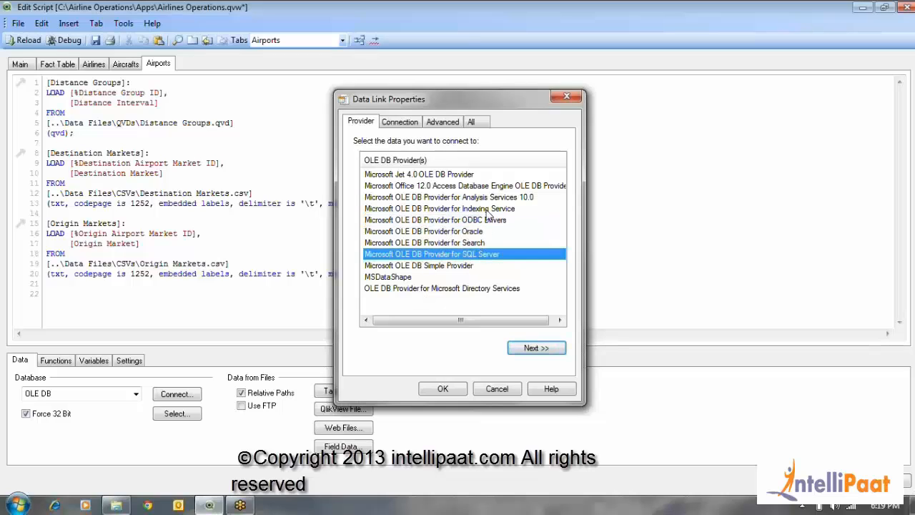
left_click(487, 209)
left_click(493, 198)
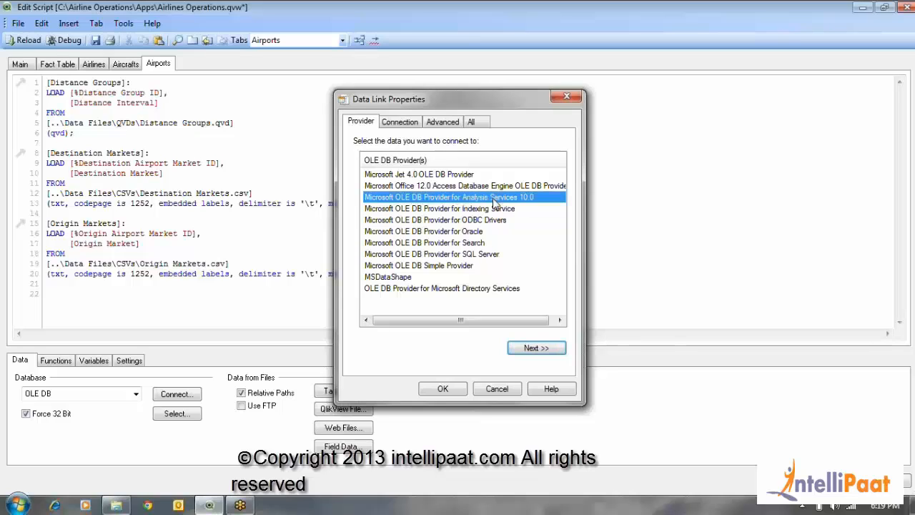
left_click(455, 269)
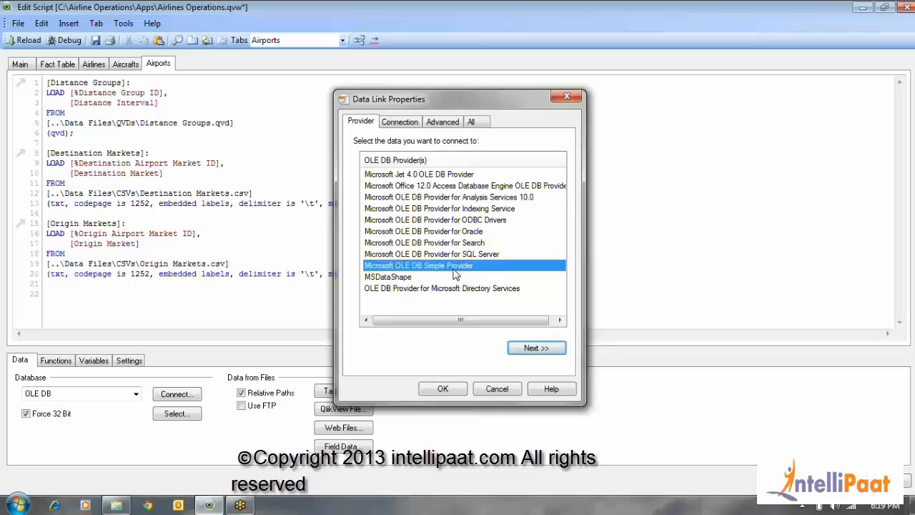
left_click(440, 289)
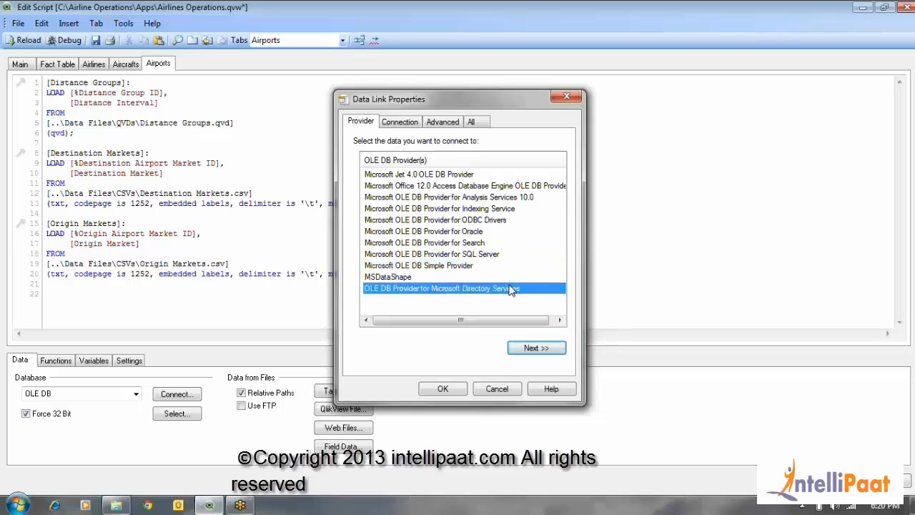
left_click(408, 176)
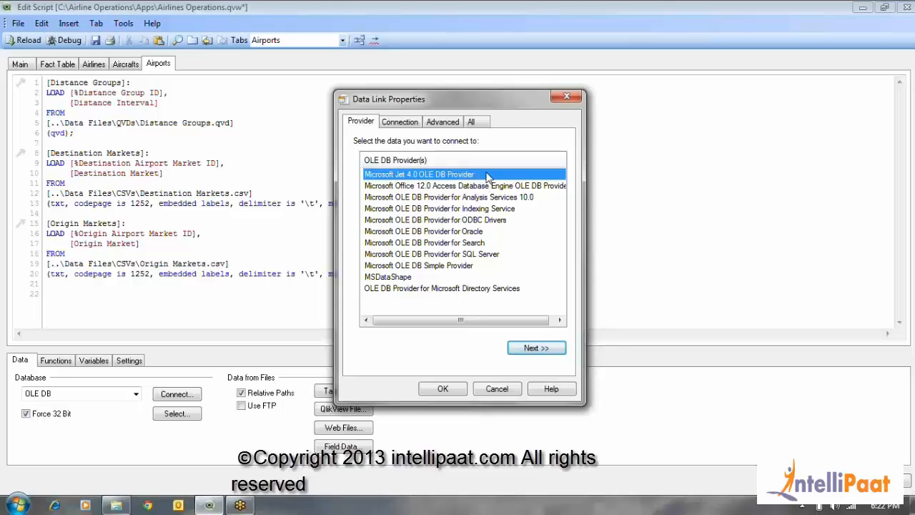
left_click(547, 351)
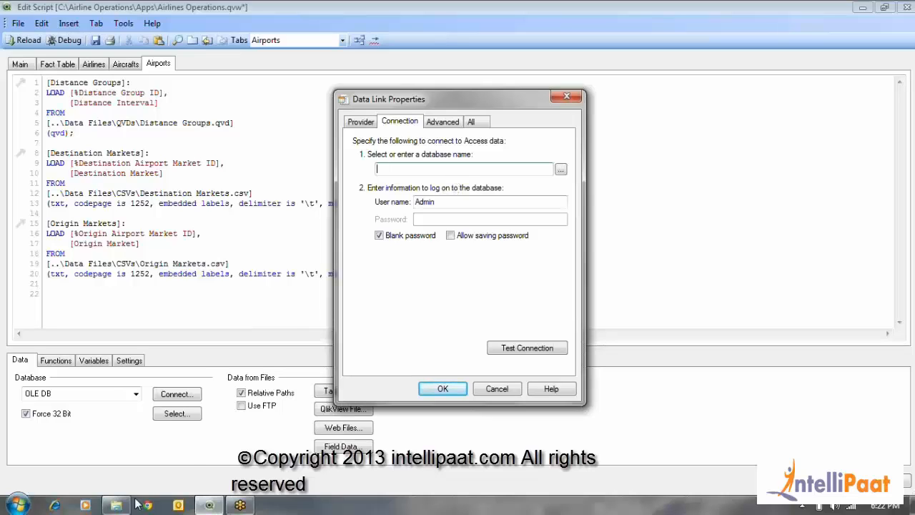
Select the Dimension Tables database from C:\Airline Operations\Data Files\MDBs as the connection's data source and check its full path
left_click(562, 169)
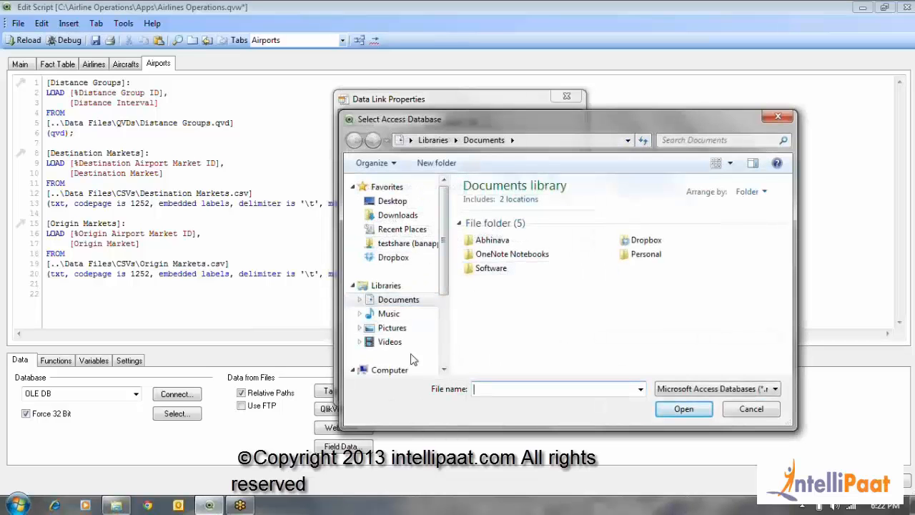
scroll(401, 336, "down", 3)
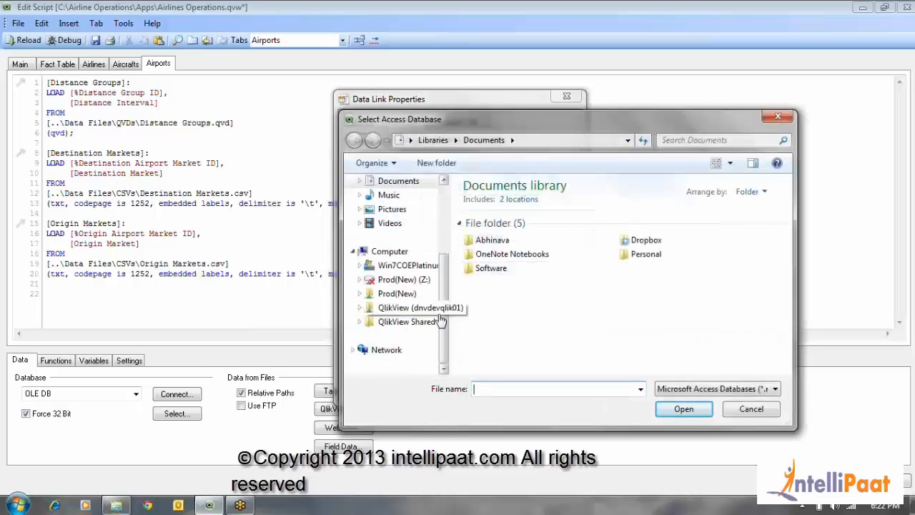
left_click(406, 264)
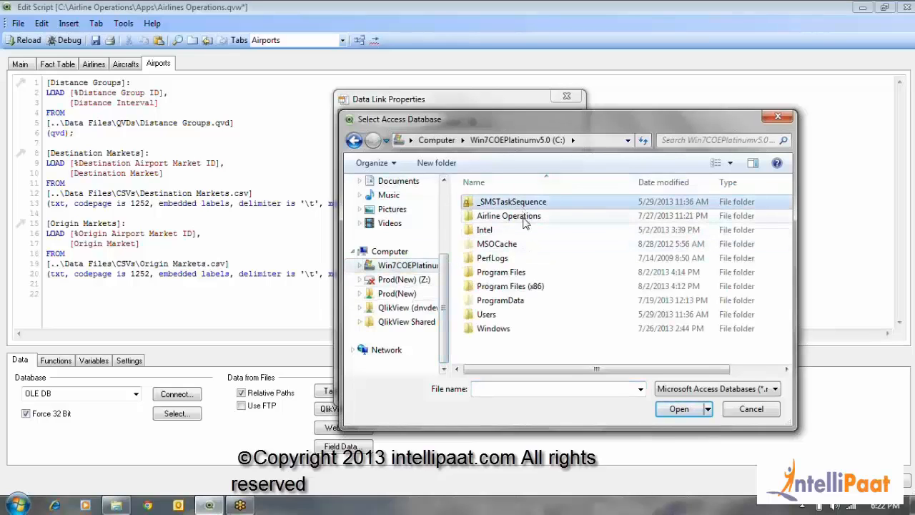
double_click(520, 216)
double_click(516, 204)
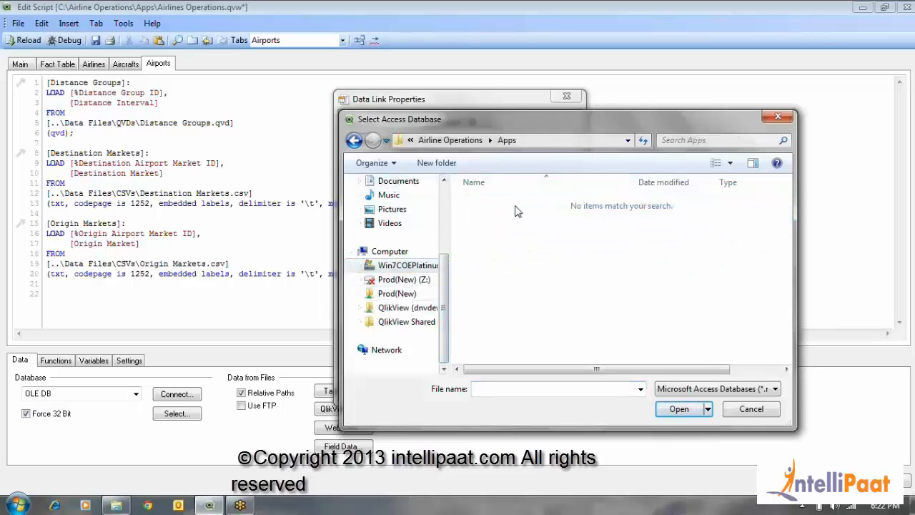
left_click(354, 140)
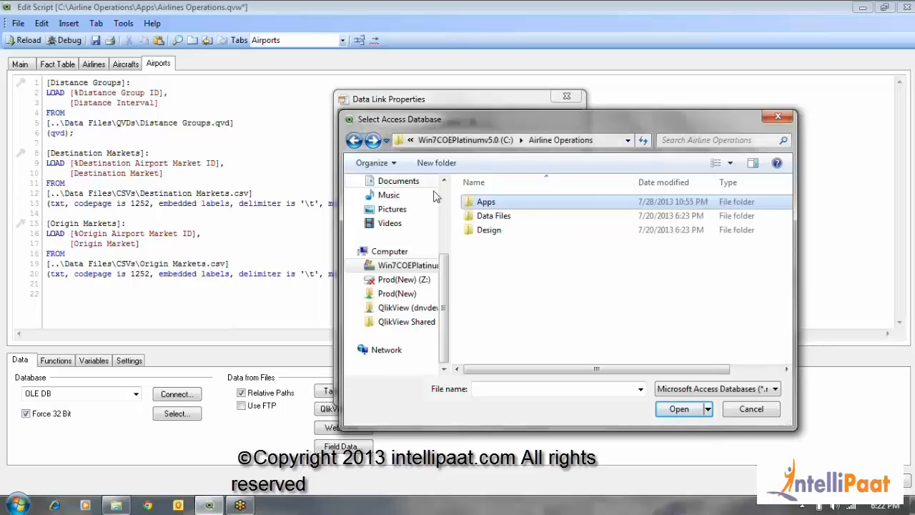
double_click(493, 216)
double_click(494, 229)
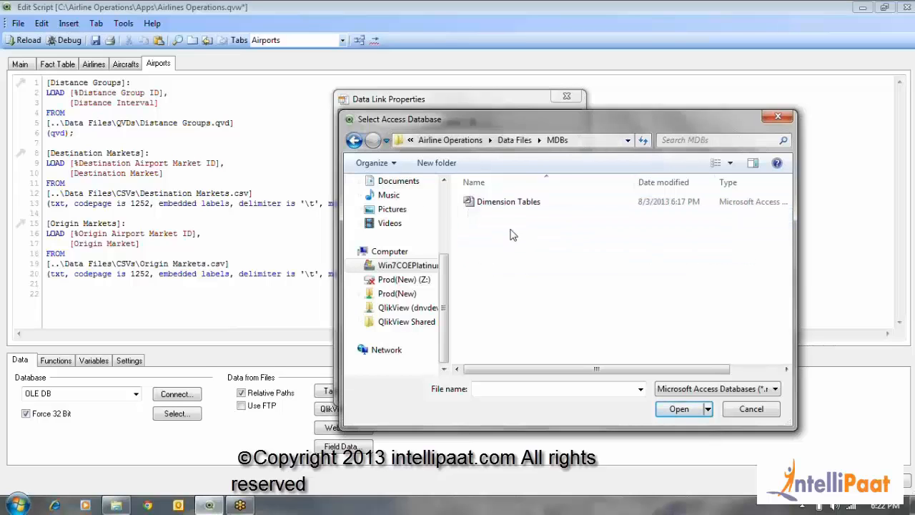
left_click(518, 207)
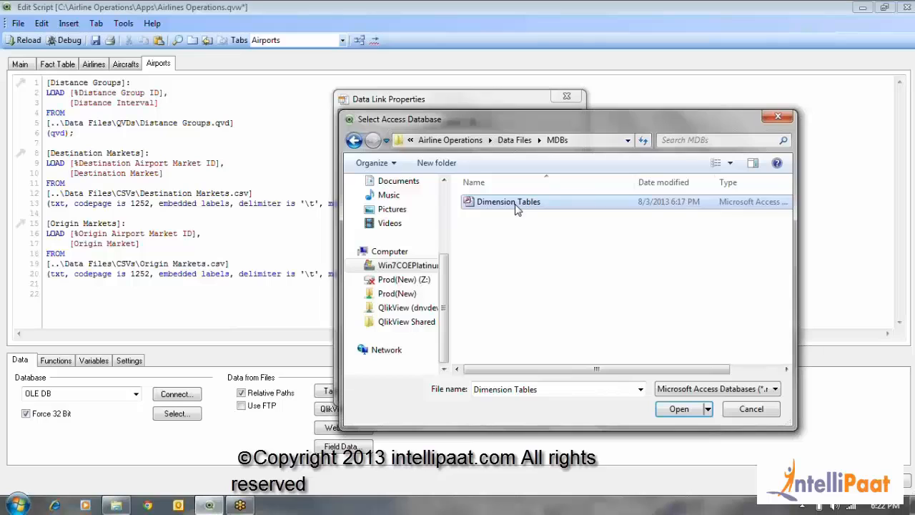
left_click(671, 411)
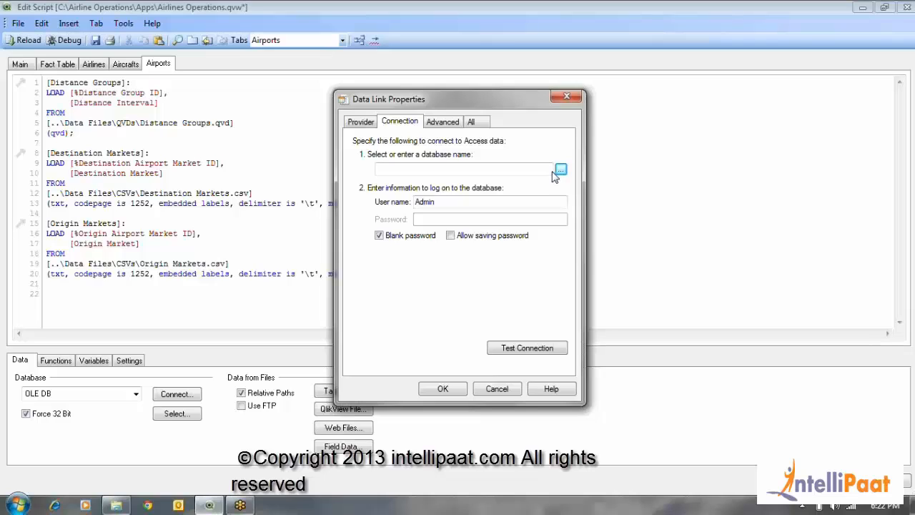
left_click(442, 202)
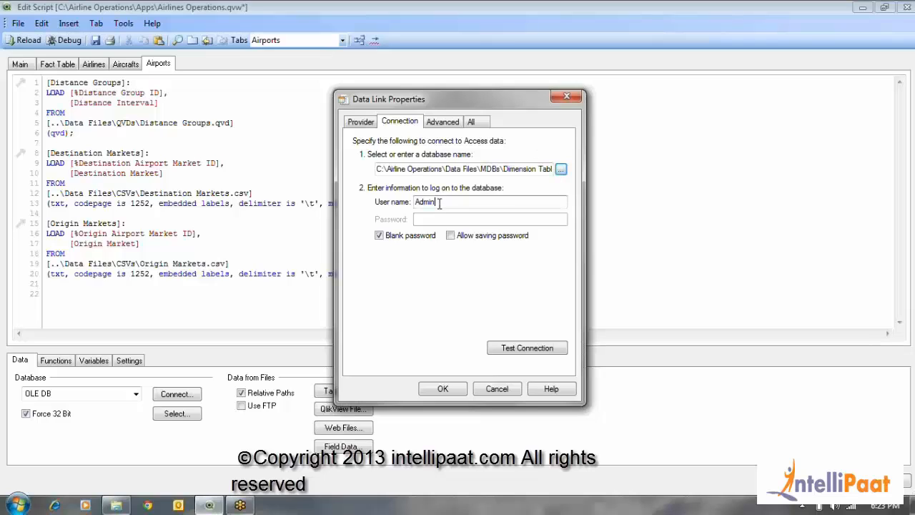
left_click_drag(378, 170, 340, 172)
left_click(421, 167)
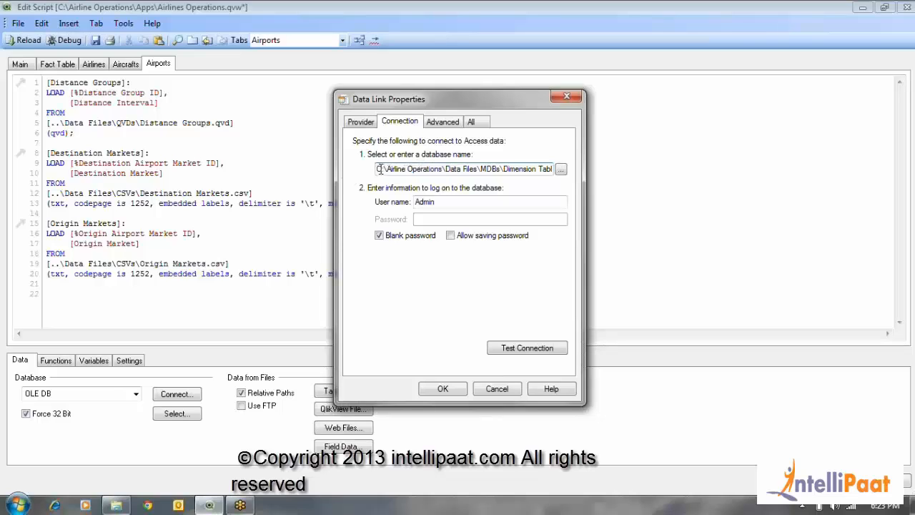
left_click_drag(379, 169, 558, 169)
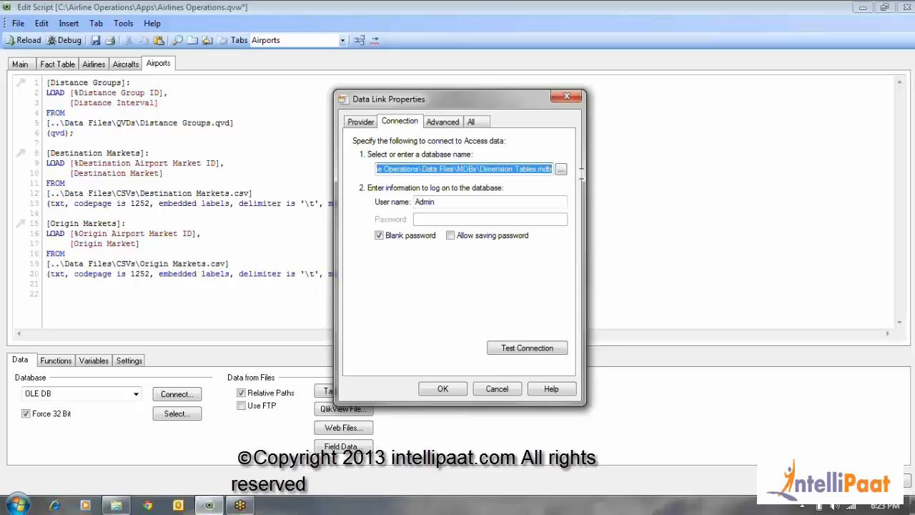
Clear the connection's user name and test the connection to the database
left_click(456, 202)
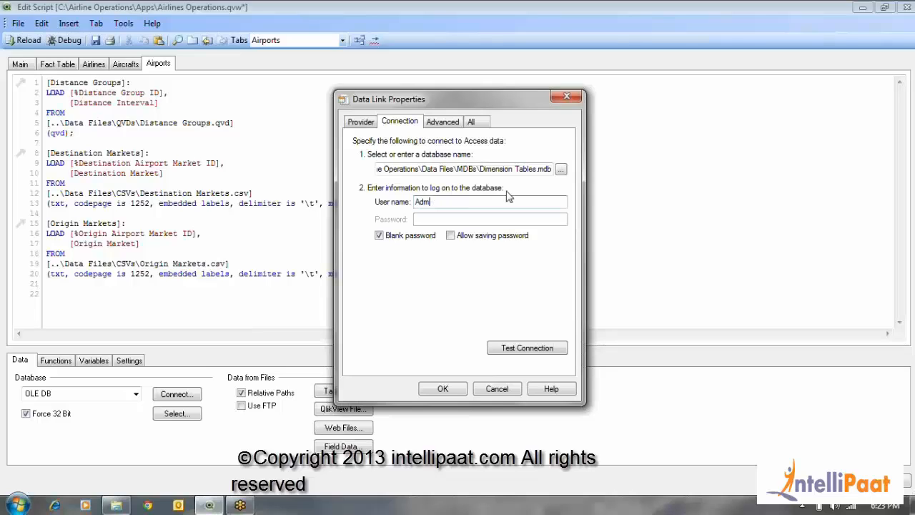
key("BackSpace")
key("BackSpace")
key("BackSpace")
left_click(529, 349)
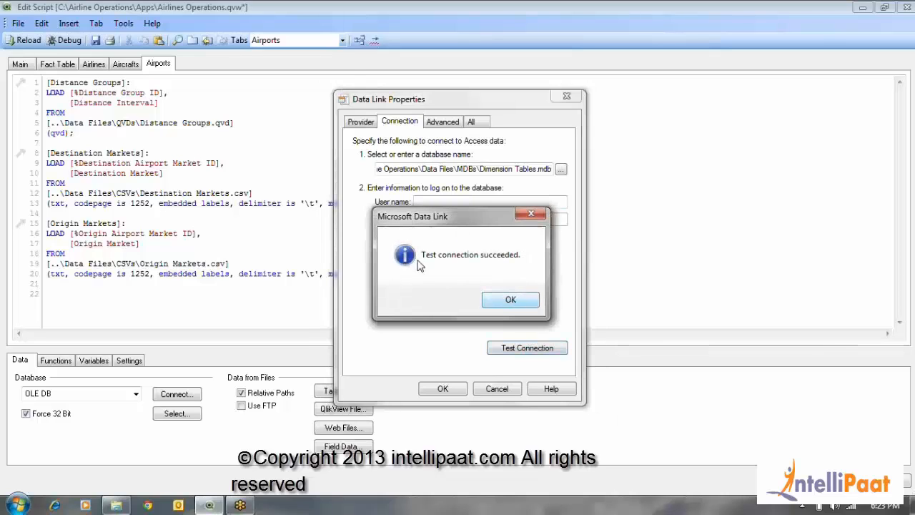
left_click(511, 300)
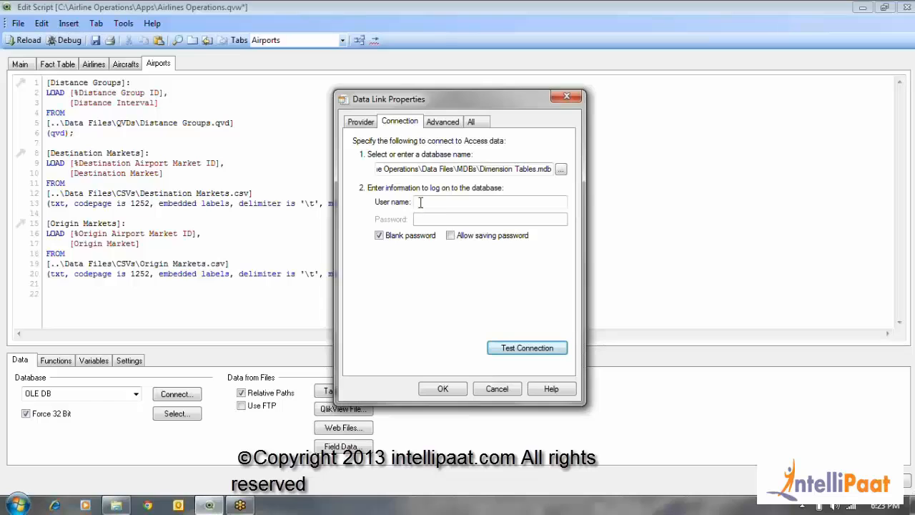
Examine the connection's access permissions and its full list of initialization properties, from Data Source to User ID
left_click(443, 123)
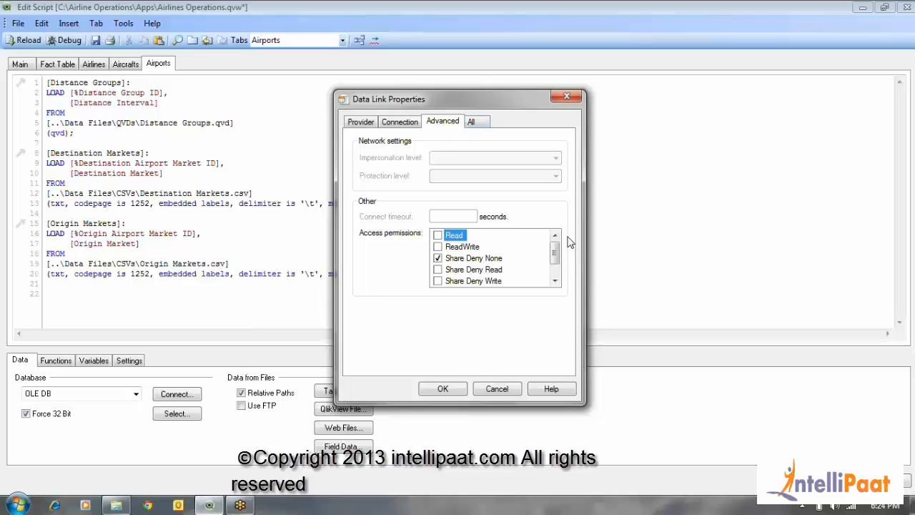
mouse_move(555, 258)
left_mouse_down()
mouse_move(555, 273)
mouse_move(555, 256)
left_mouse_up()
scroll(467, 200, "down", 1)
scroll(467, 201, "up", 1)
left_click(472, 123)
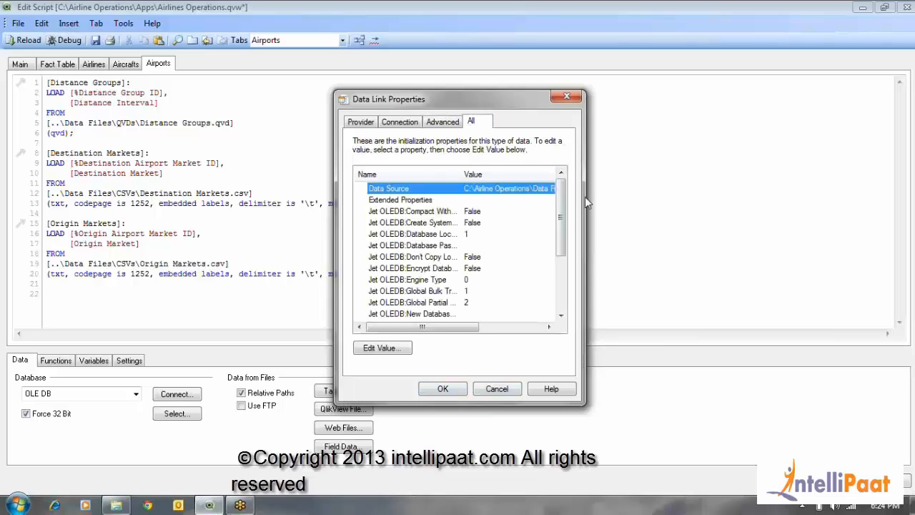
left_click_drag(562, 201, 570, 304)
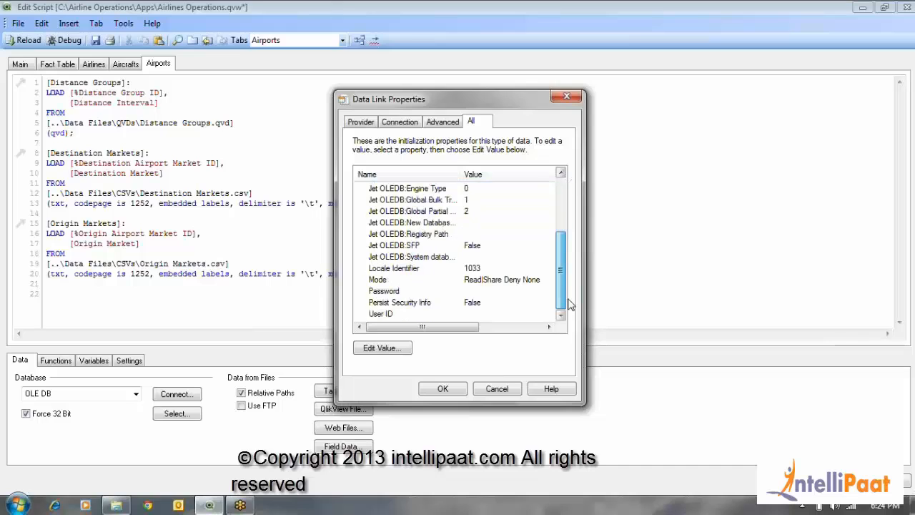
left_click_drag(561, 272, 562, 182)
left_click(432, 190)
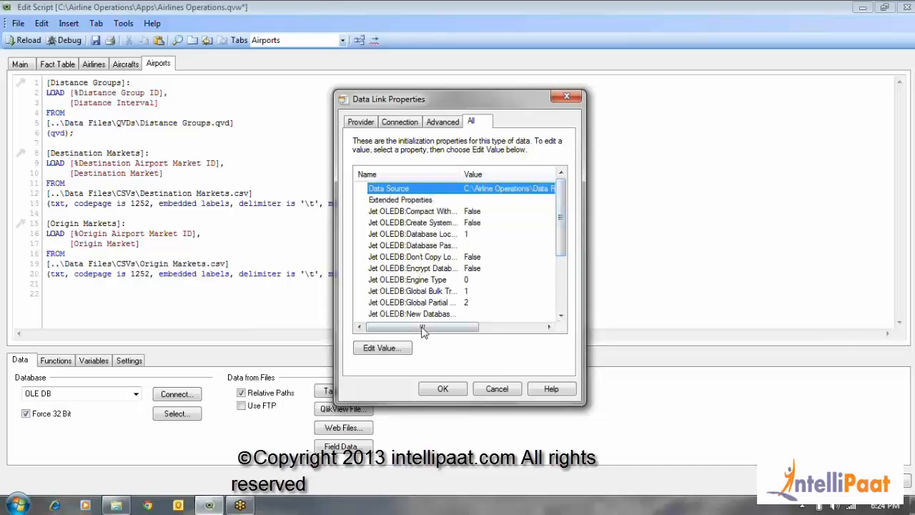
mouse_move(432, 328)
left_mouse_down()
mouse_move(486, 329)
mouse_move(426, 328)
left_mouse_up()
left_click_drag(562, 207, 570, 297)
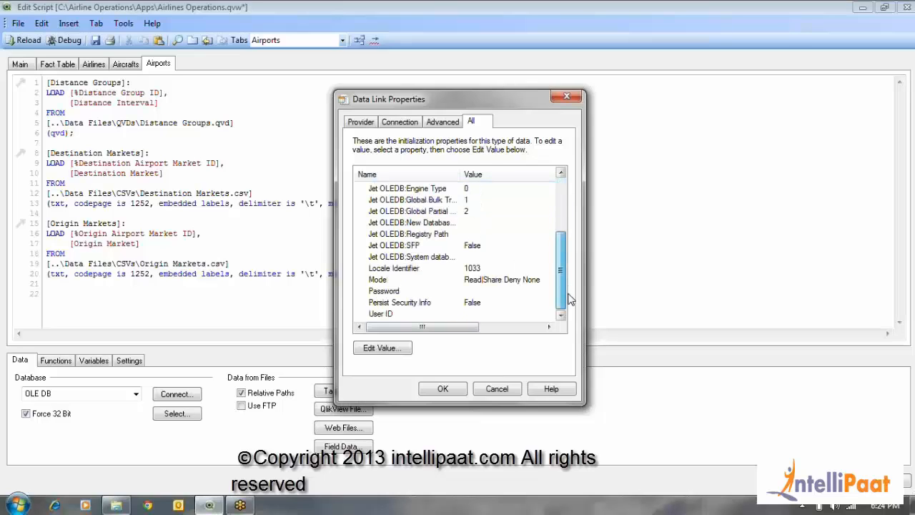
Accept the connection settings and split the generated OLEDB CONNECT32 statement over five lines, breaking it after semicolons between its properties
left_click(458, 394)
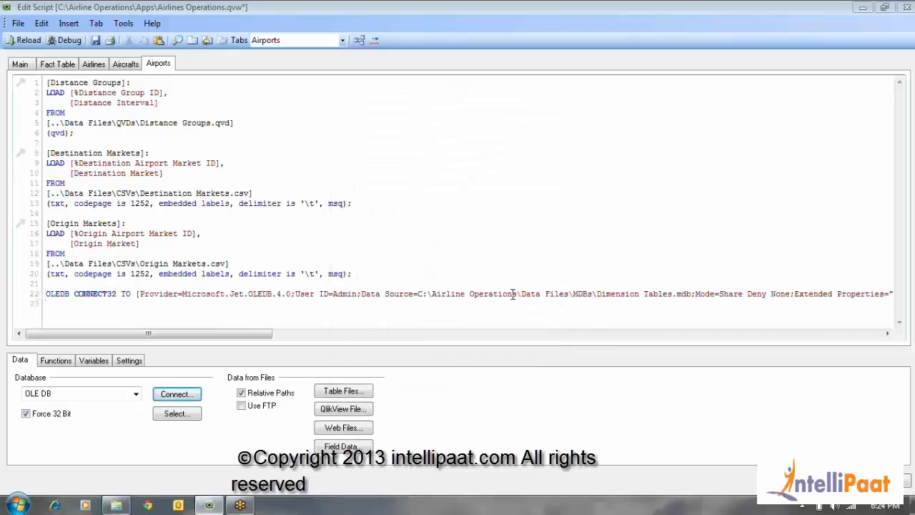
left_click(696, 294)
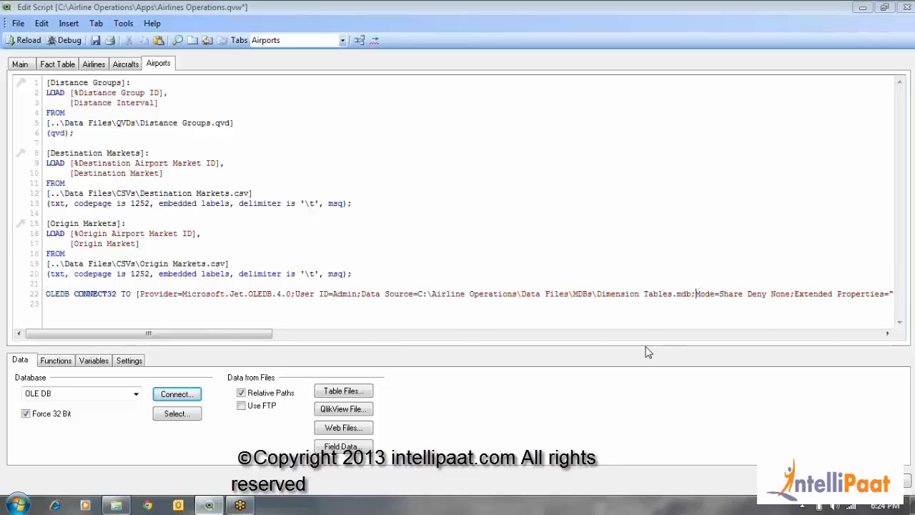
key("Return")
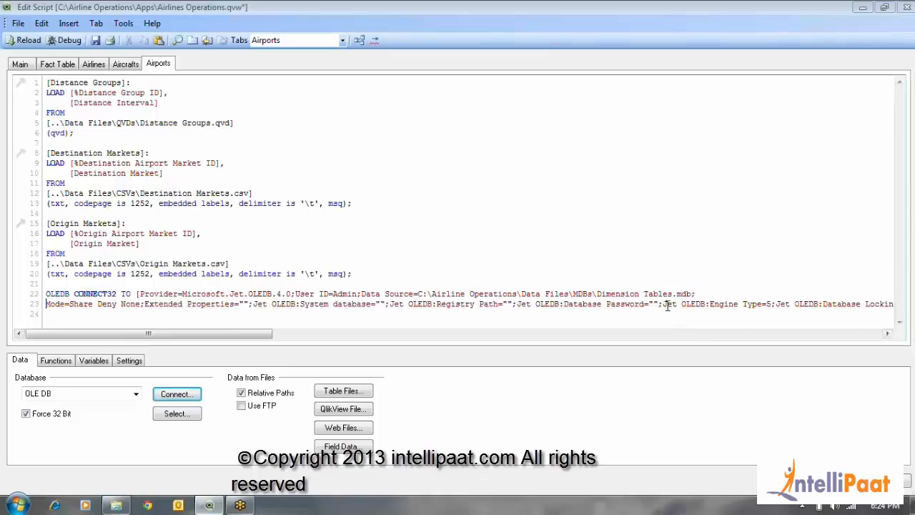
left_click(664, 305)
key("Return")
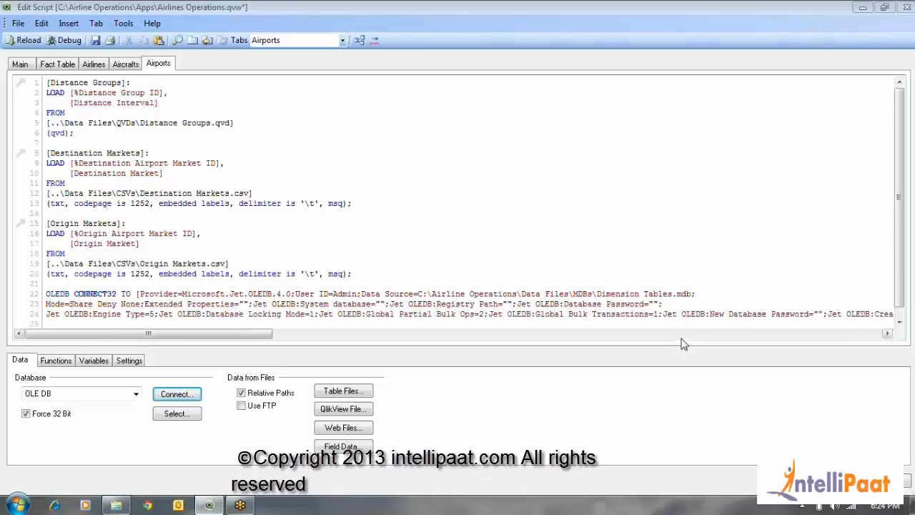
left_click(665, 314)
key("Return")
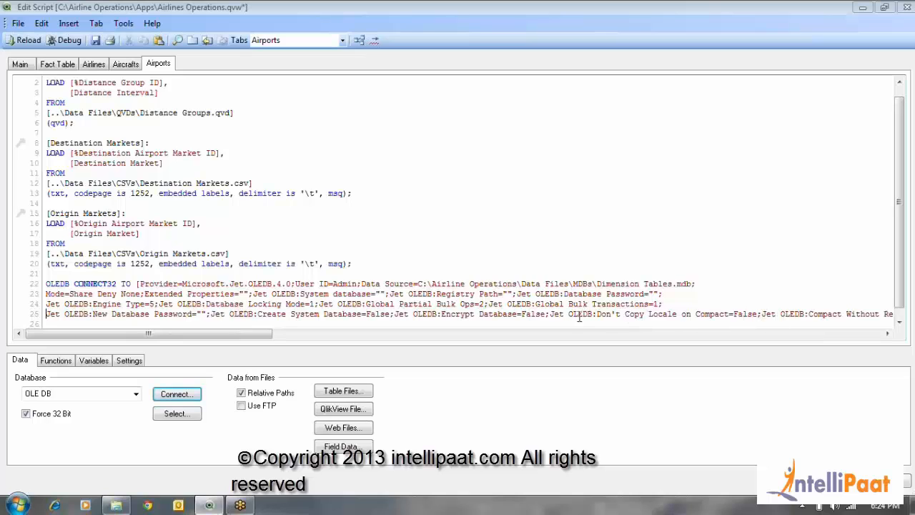
left_click(550, 314)
key("Return")
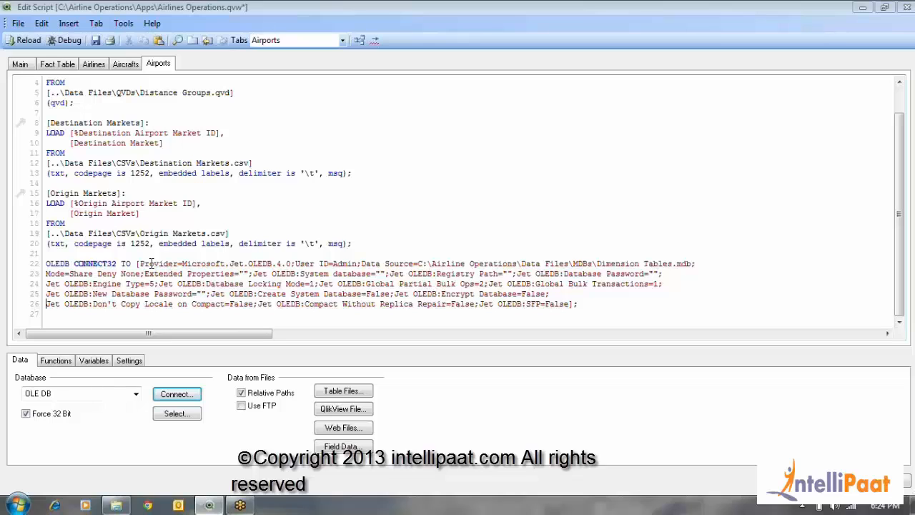
Examine the provider, user ID and extended properties in the connection string, and the CONNECT32 keyword
left_click_drag(140, 263, 335, 262)
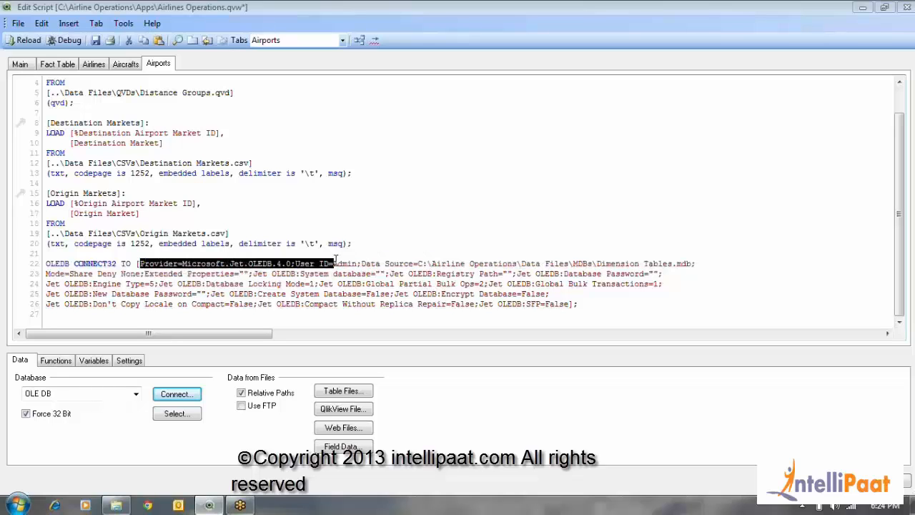
left_click(415, 263)
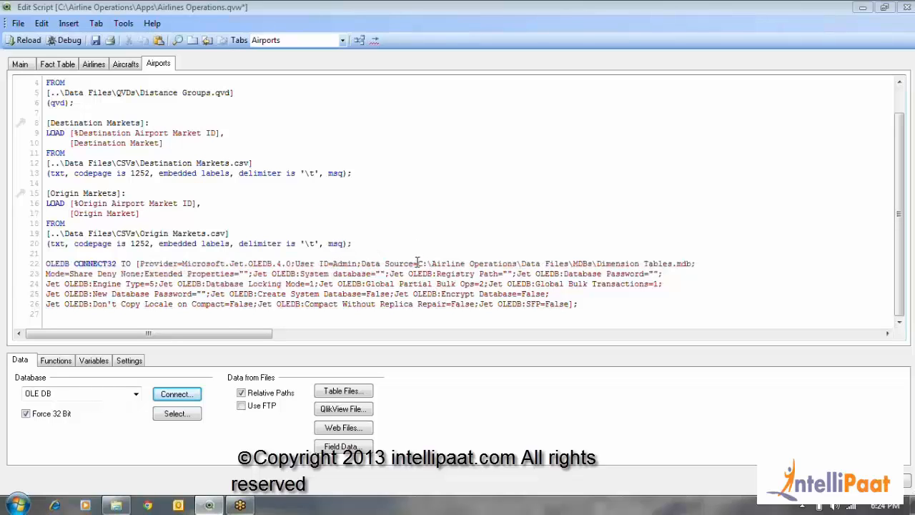
double_click(153, 274)
left_click_drag(239, 278, 327, 277)
left_click(325, 277)
double_click(80, 263)
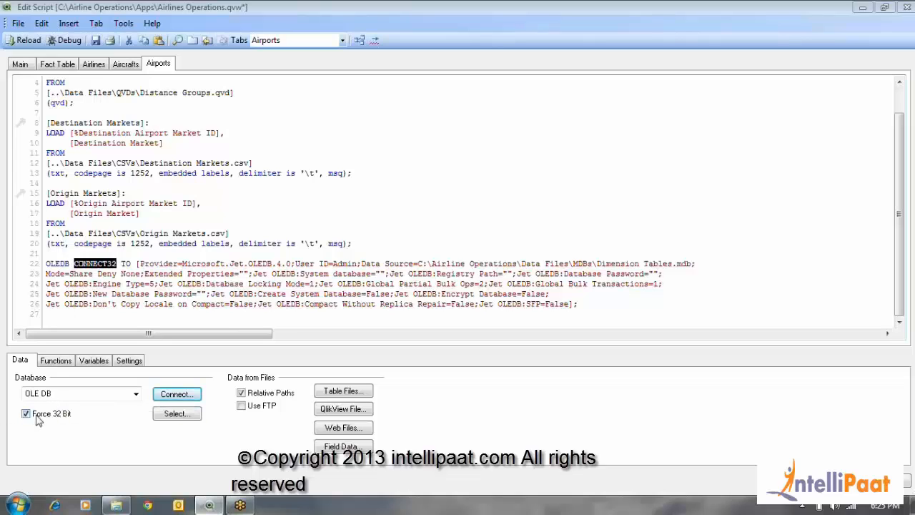
Remove the 32 suffix from the CONNECT32 keyword and enter it again
left_click_drag(108, 263, 123, 263)
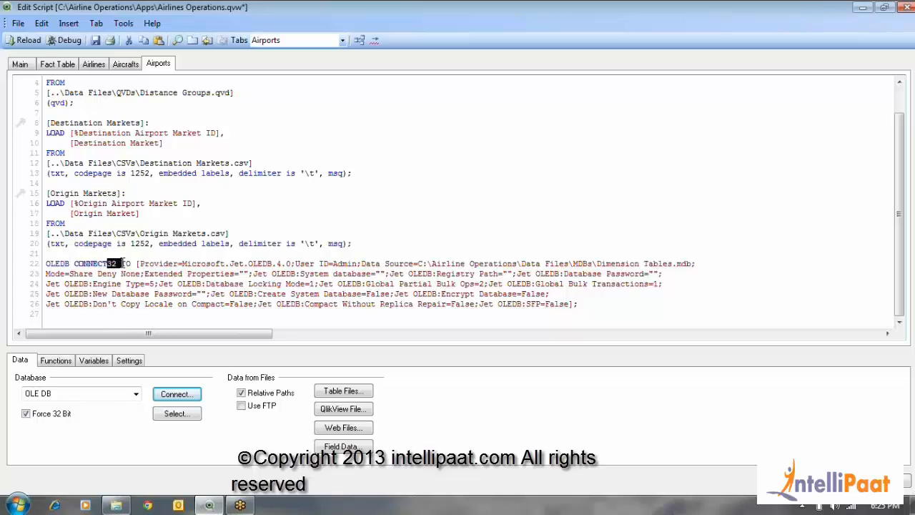
key("BackSpace")
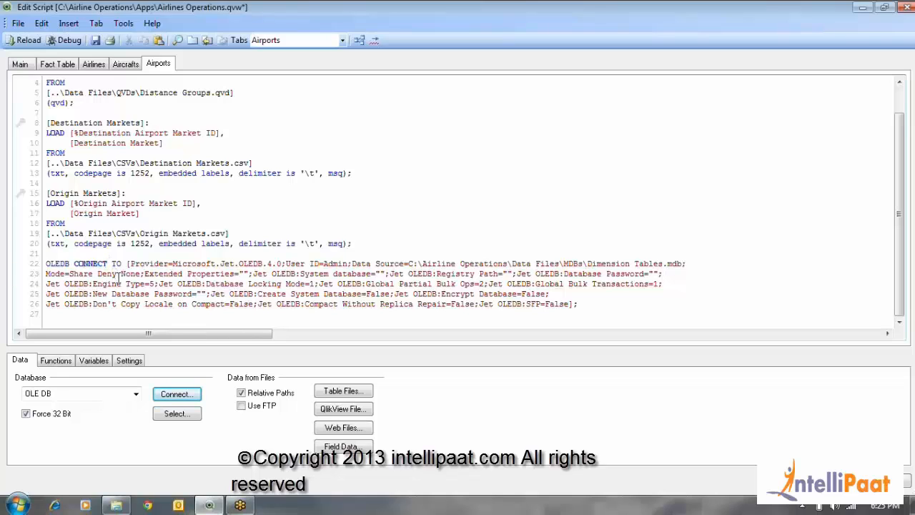
type("32")
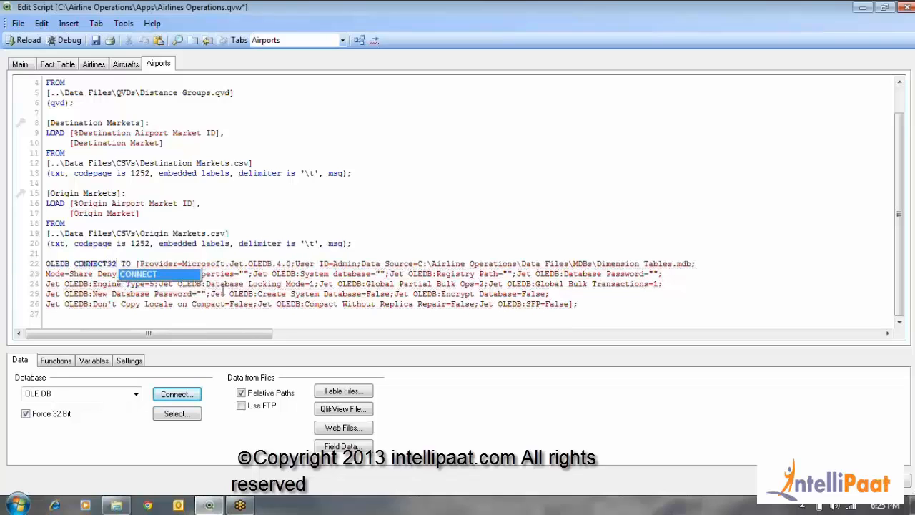
left_click(605, 303)
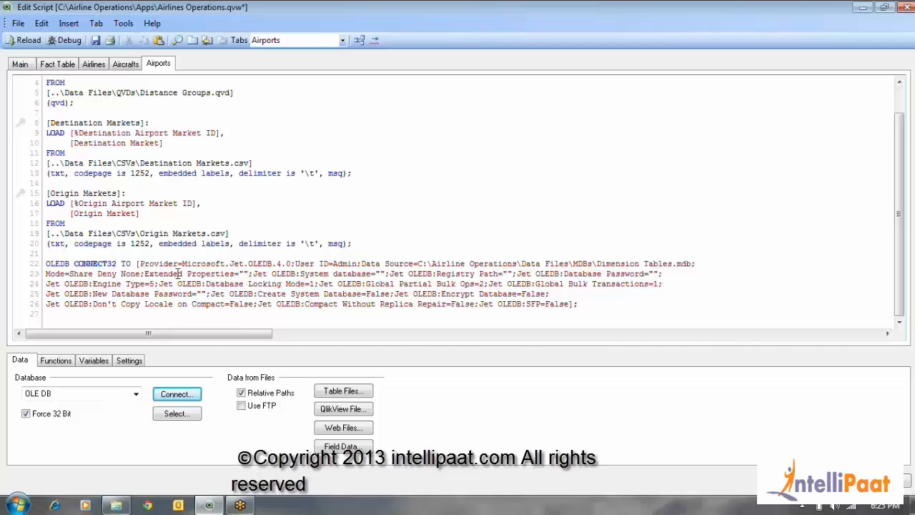
Add an empty line below the complete connection statement and start creating a select statement from the connected database
left_click_drag(46, 263, 616, 315)
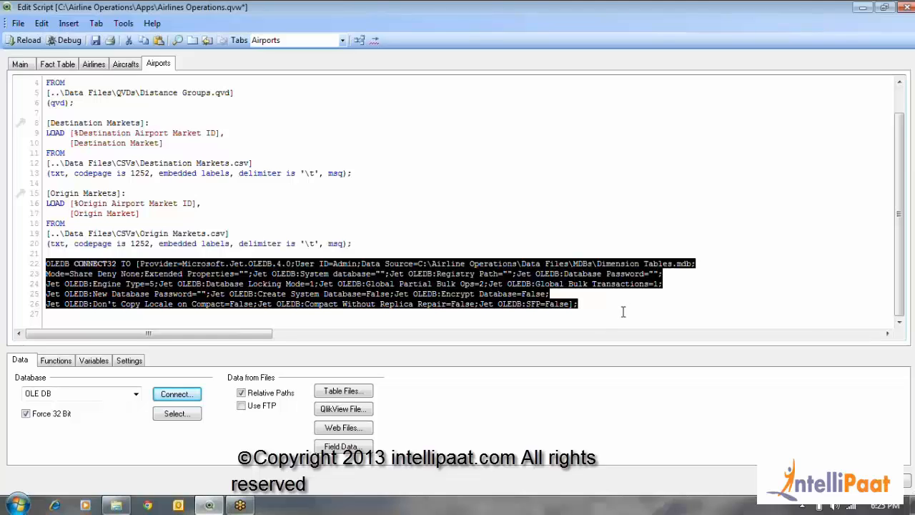
left_click(621, 315)
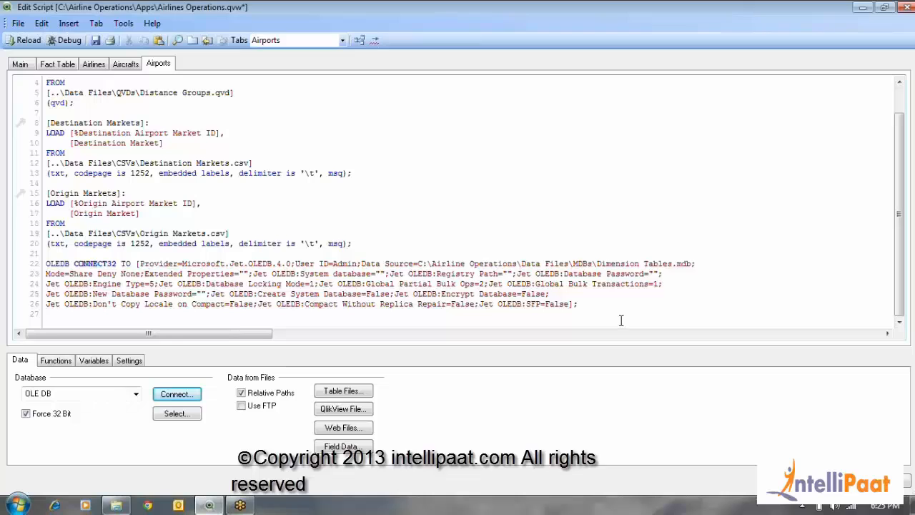
key("Return")
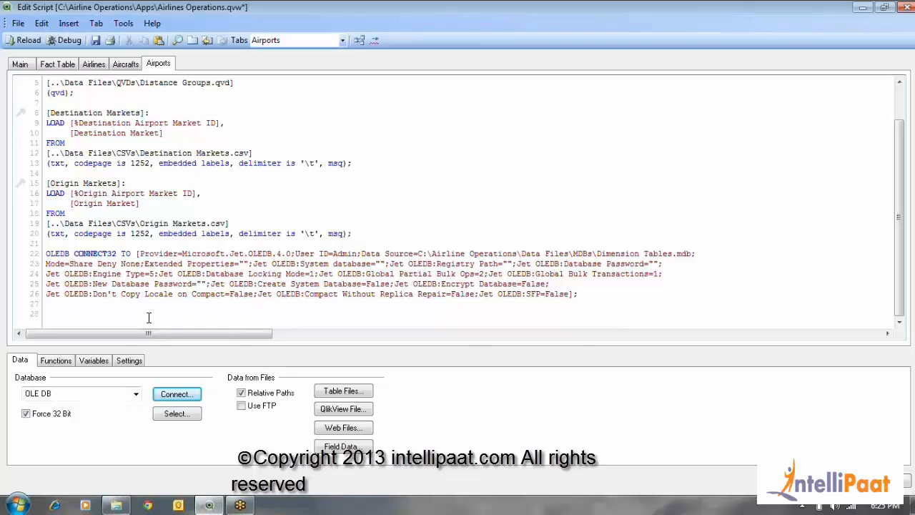
left_click(170, 412)
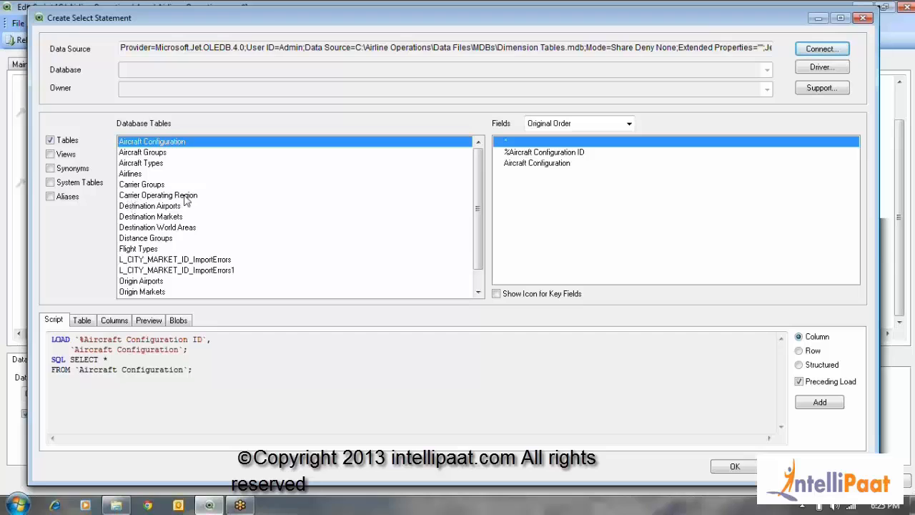
Look through the full list of database tables and the data source's connection string
left_click_drag(479, 190, 479, 266)
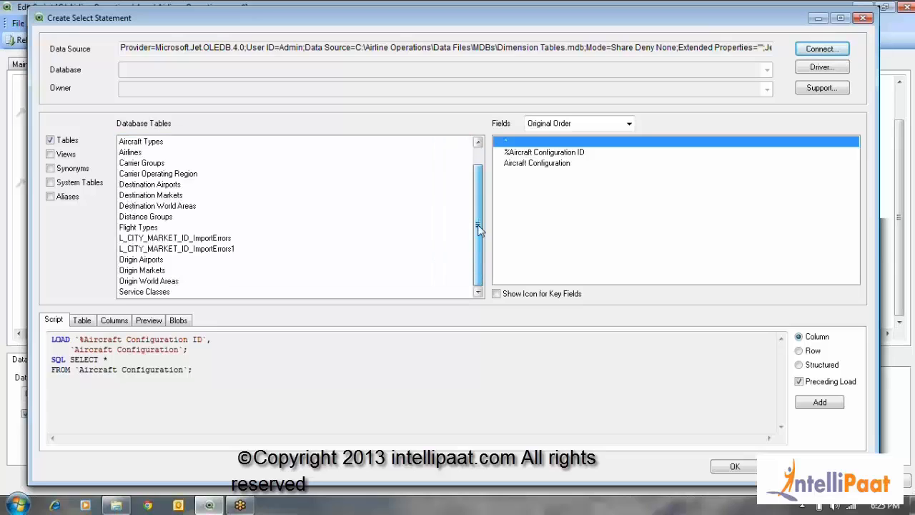
left_click_drag(478, 225, 479, 158)
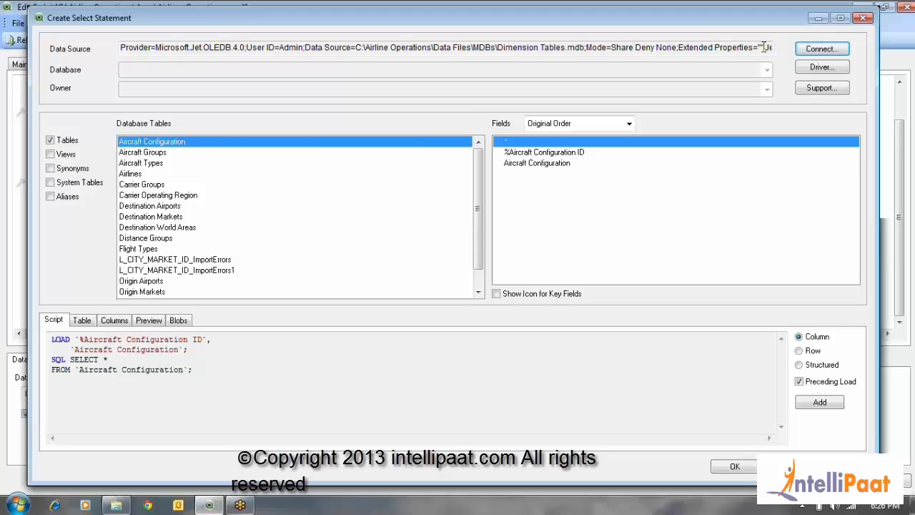
left_click_drag(125, 49, 213, 53)
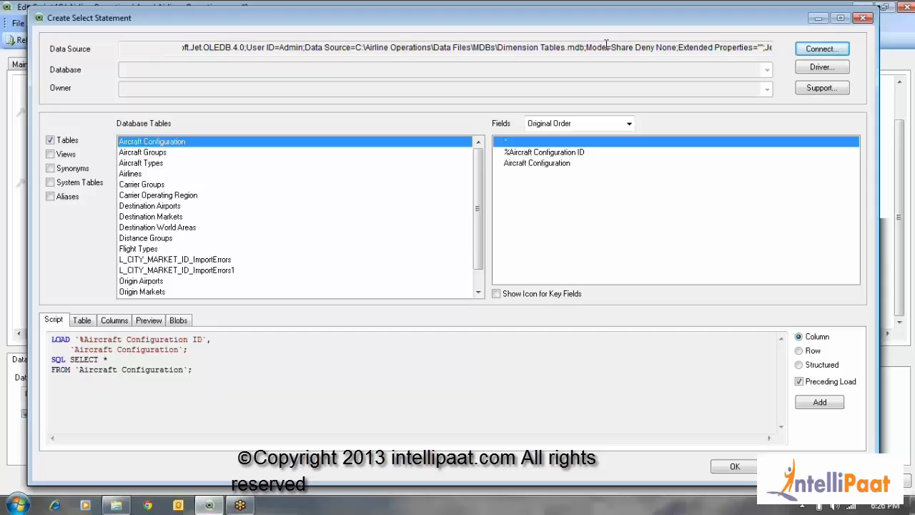
left_click_drag(606, 44, 719, 44)
left_click(720, 44)
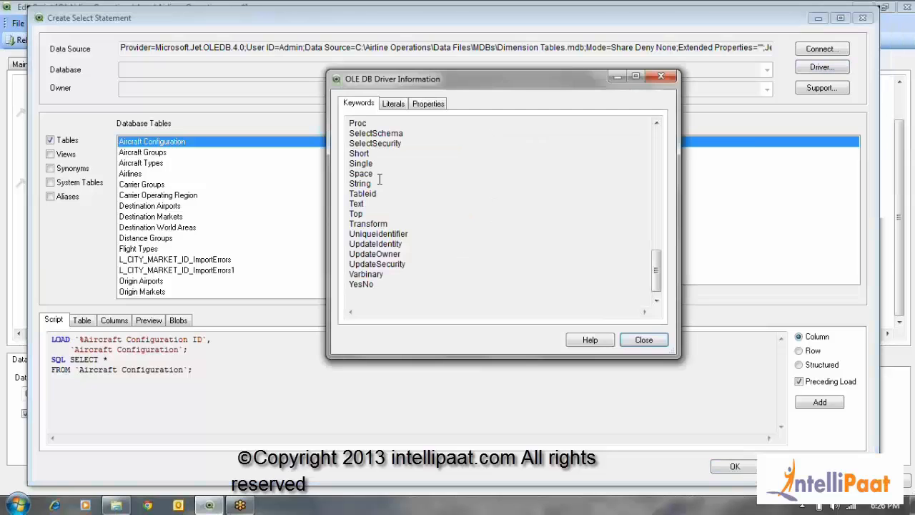
Examine the OLE DB driver's keywords, literals and properties, and check the connection's support information
left_click_drag(659, 266, 654, 114)
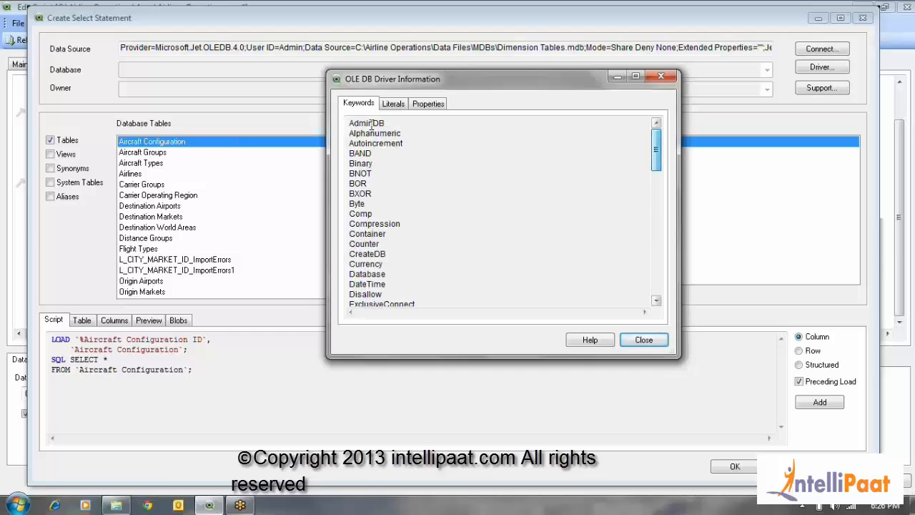
left_click(393, 104)
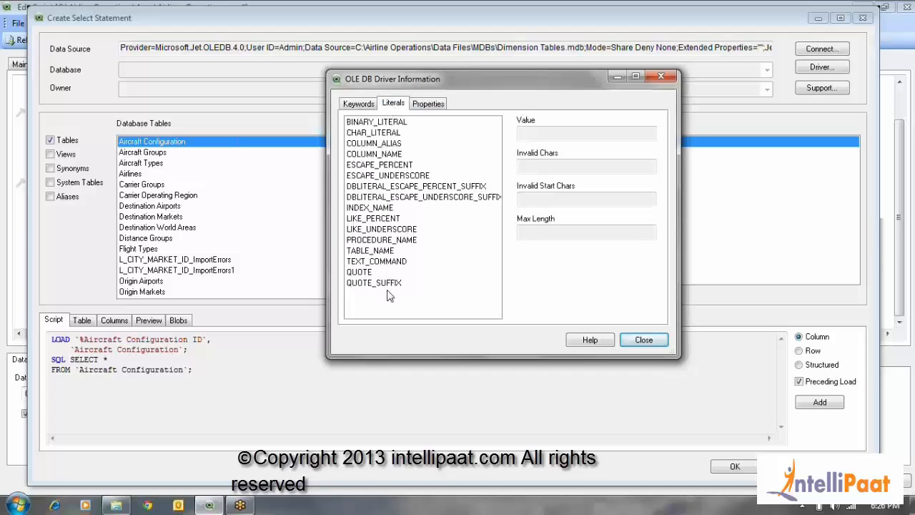
left_click(428, 105)
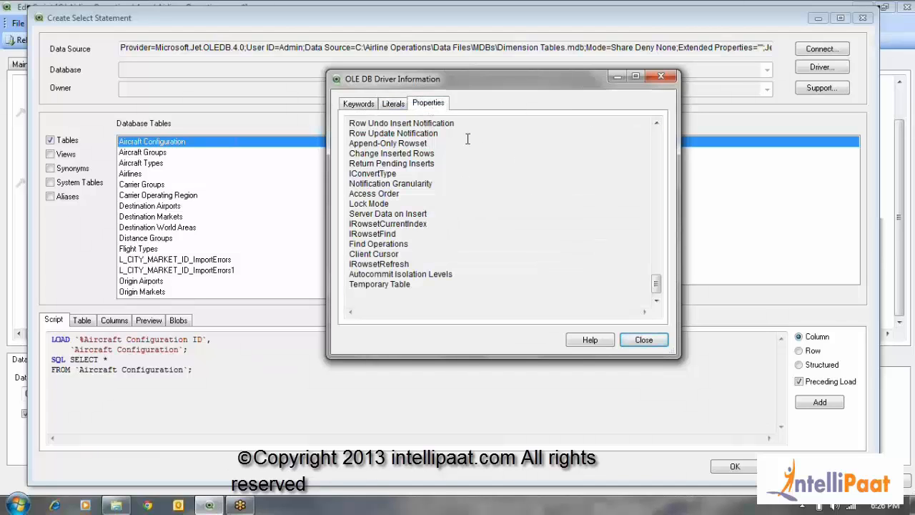
left_click_drag(659, 285, 655, 128)
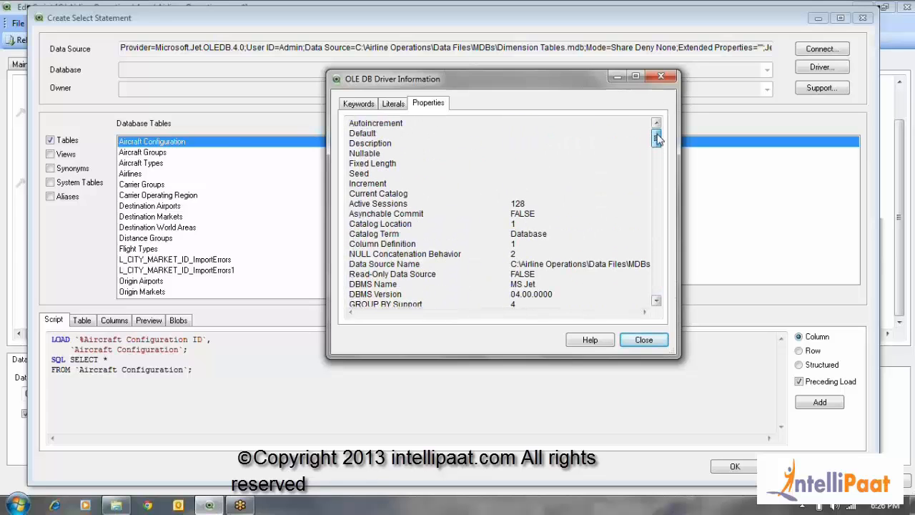
left_click(635, 337)
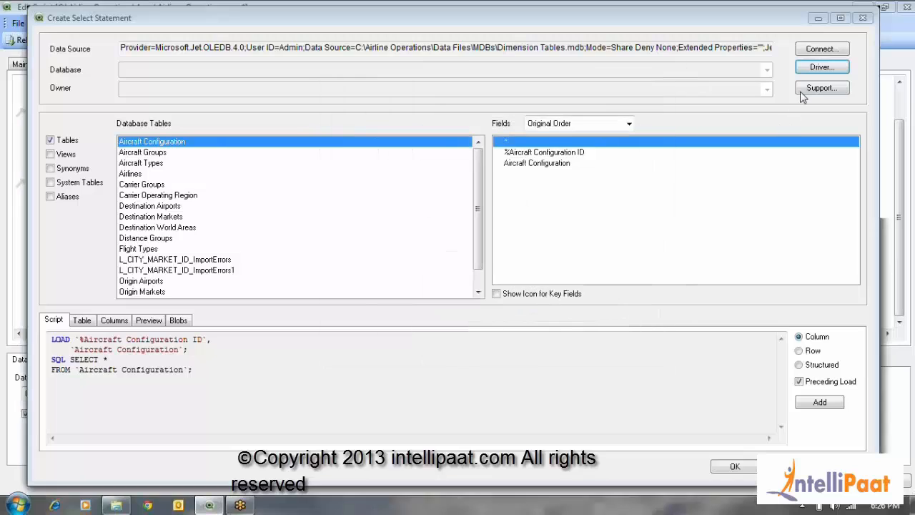
left_click(804, 90)
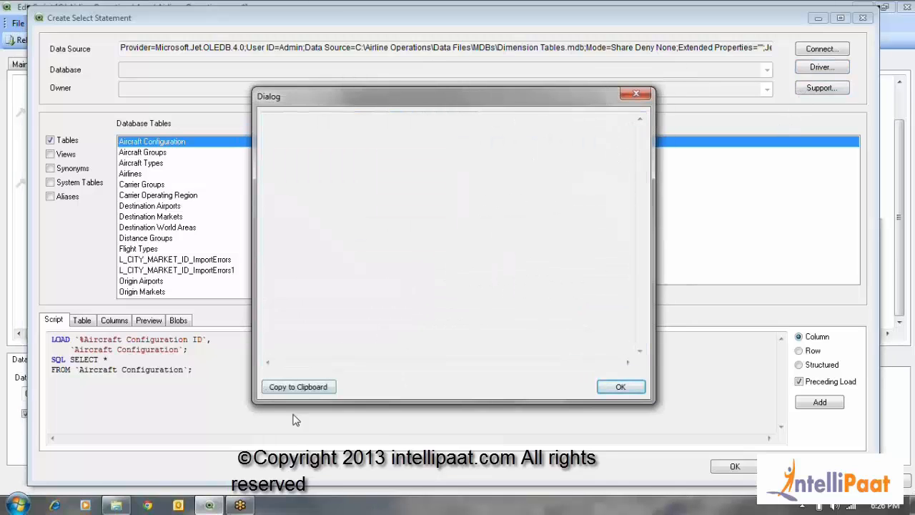
left_click(637, 392)
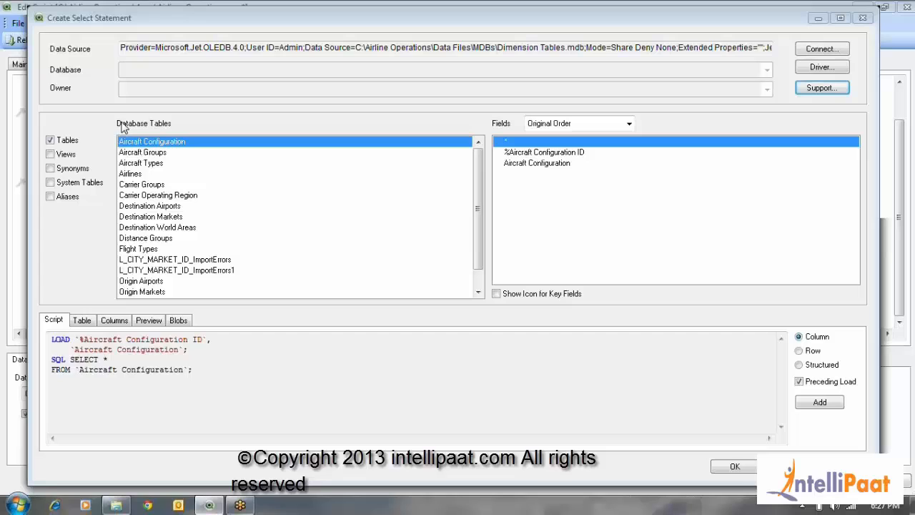
Try including views in the list of database tables and exclude them again
left_click(51, 155)
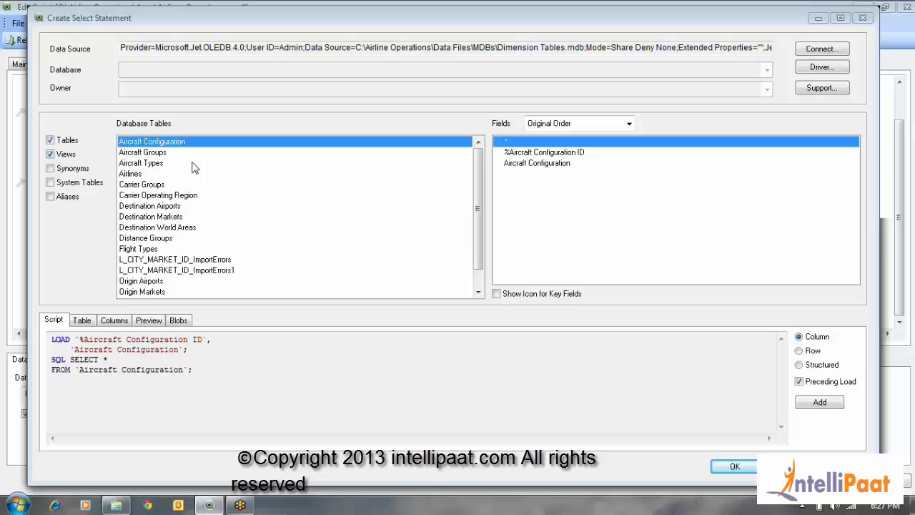
left_click(50, 155)
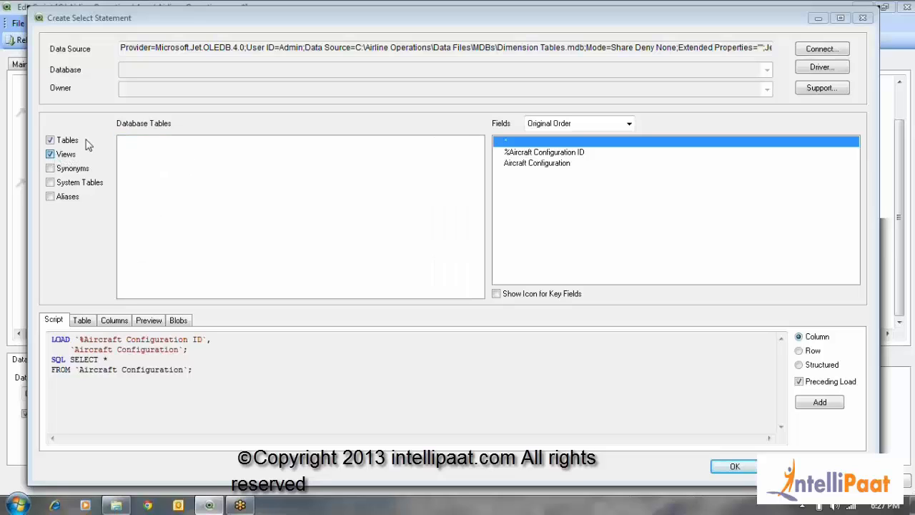
left_click(51, 154)
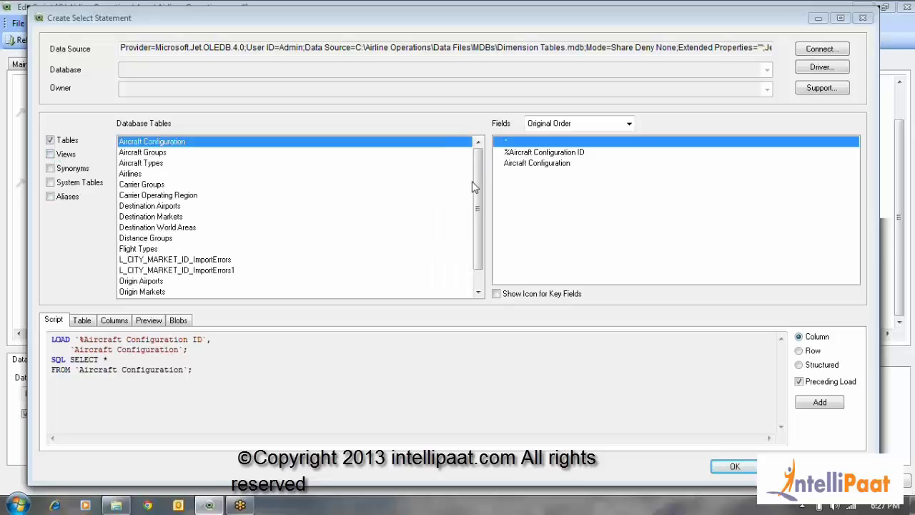
left_click(51, 153)
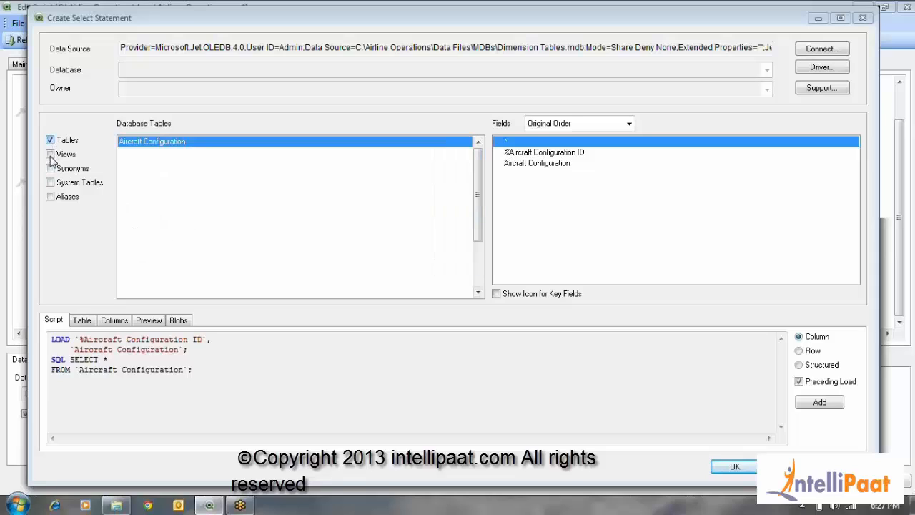
left_click(51, 156)
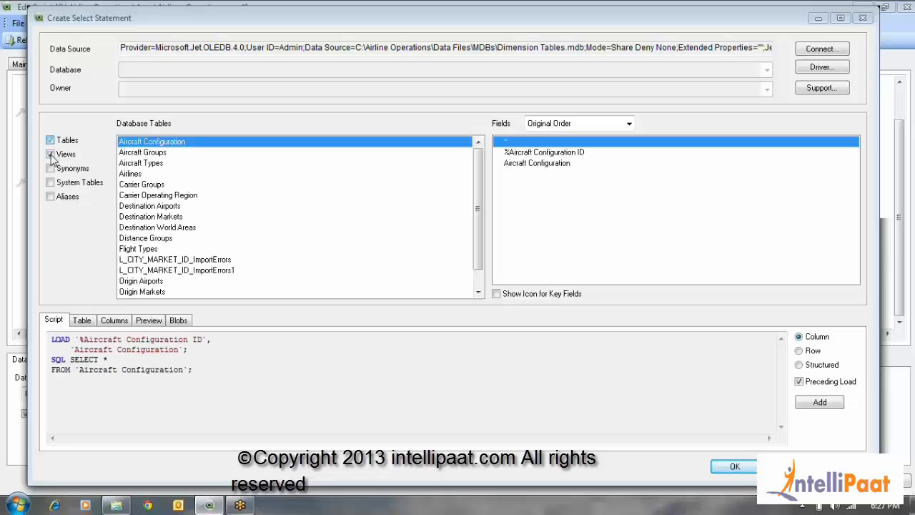
left_click(51, 155)
left_click_drag(478, 205, 476, 171)
Choose the Destination Airports table for the select statement and review its LOAD and SQL SELECT script
left_click(174, 207)
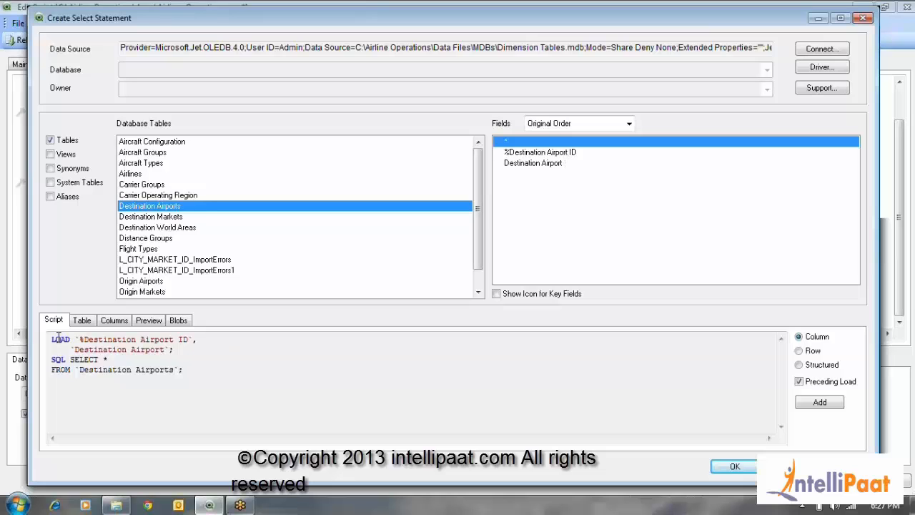
left_click_drag(60, 338, 219, 368)
left_click(164, 368)
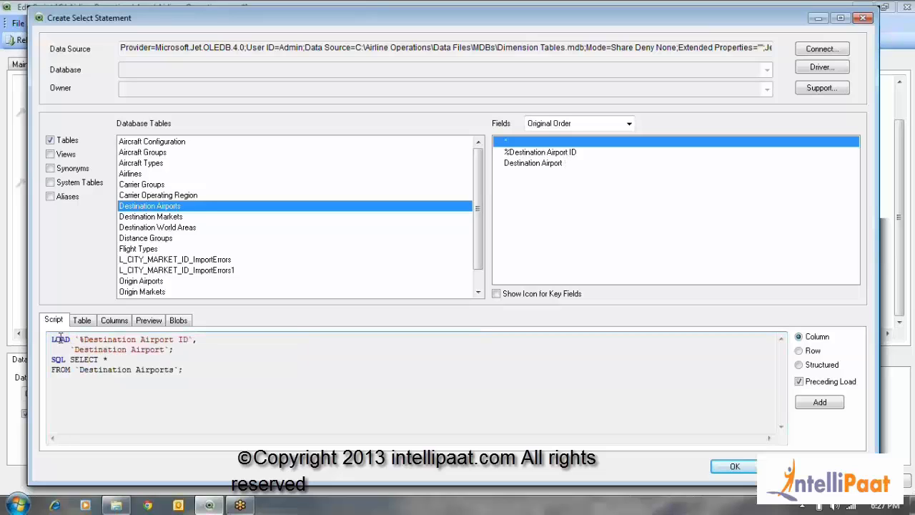
Examine the LOAD and SQL SELECT parts of the generated Destination Airports script
left_click_drag(51, 337, 206, 372)
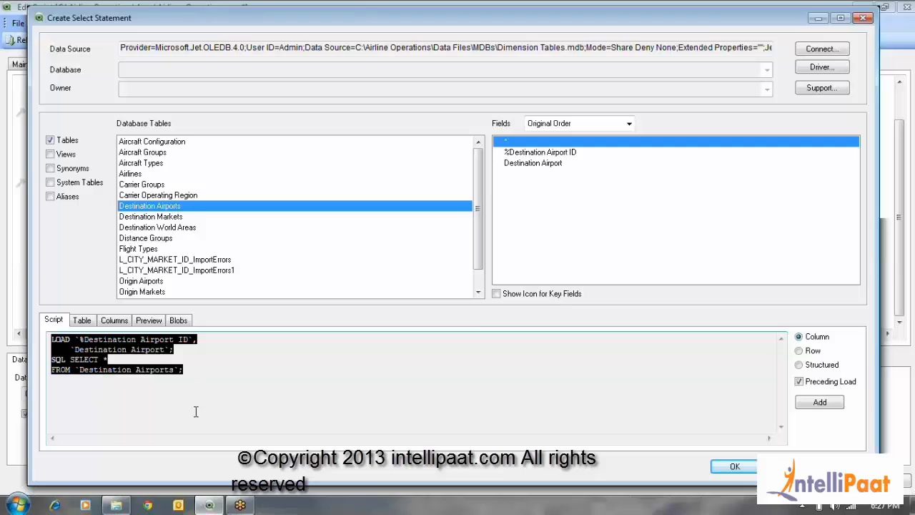
left_click(254, 368)
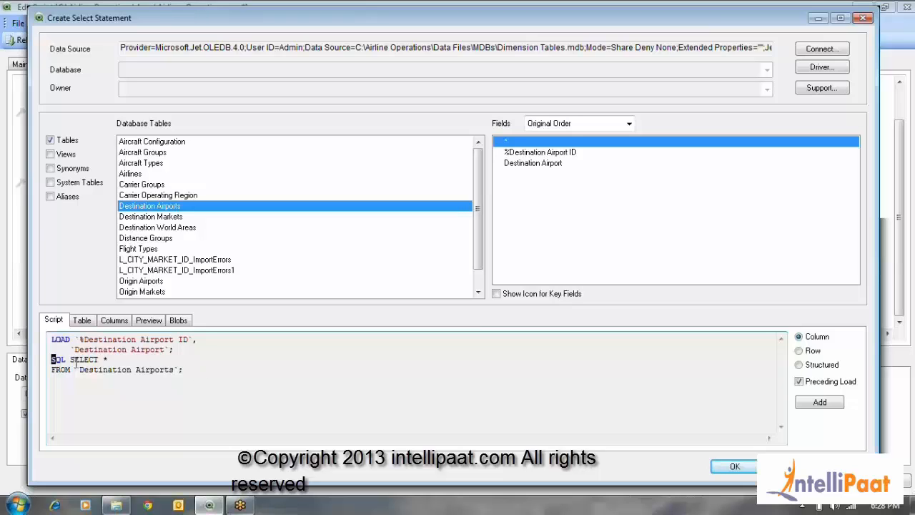
left_click_drag(52, 360, 193, 376)
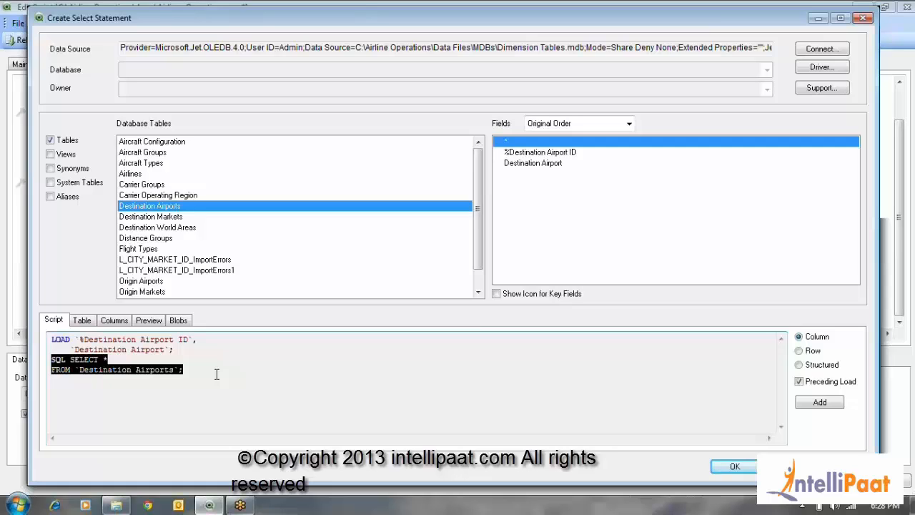
left_click(216, 374)
left_click_drag(51, 357, 184, 372)
left_click_drag(50, 356, 79, 339)
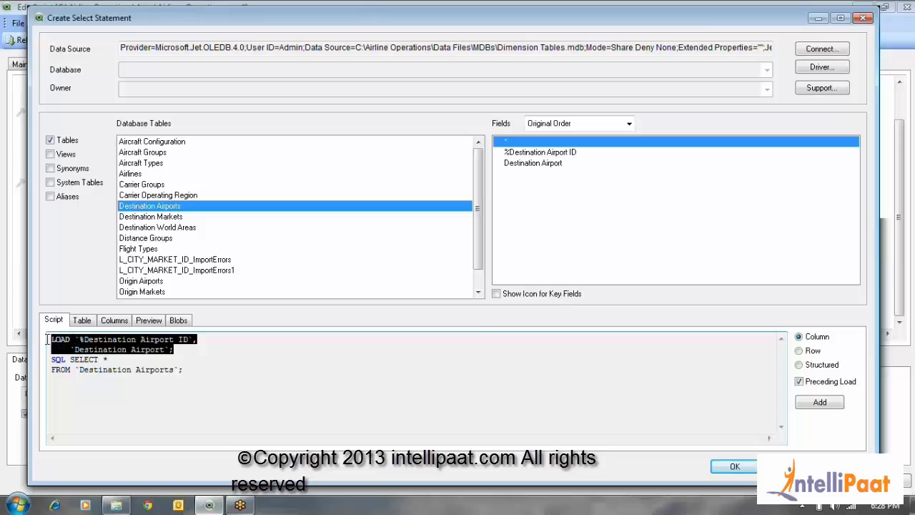
left_click(184, 347)
left_click_drag(184, 347, 51, 339)
left_click(108, 349)
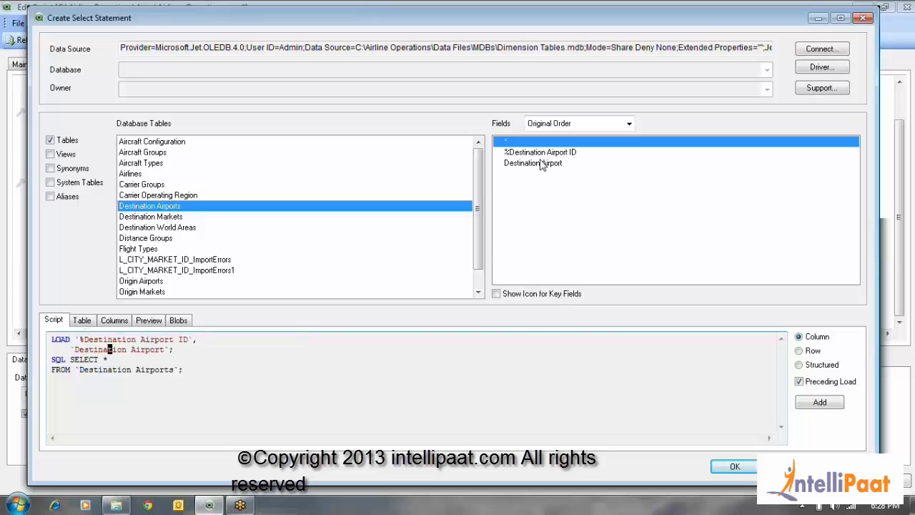
Select the %Destination Airport ID and Destination Airport fields explicitly instead of all fields, and compare the resulting LOAD and SQL SELECT statements
left_click_drag(542, 152, 541, 170)
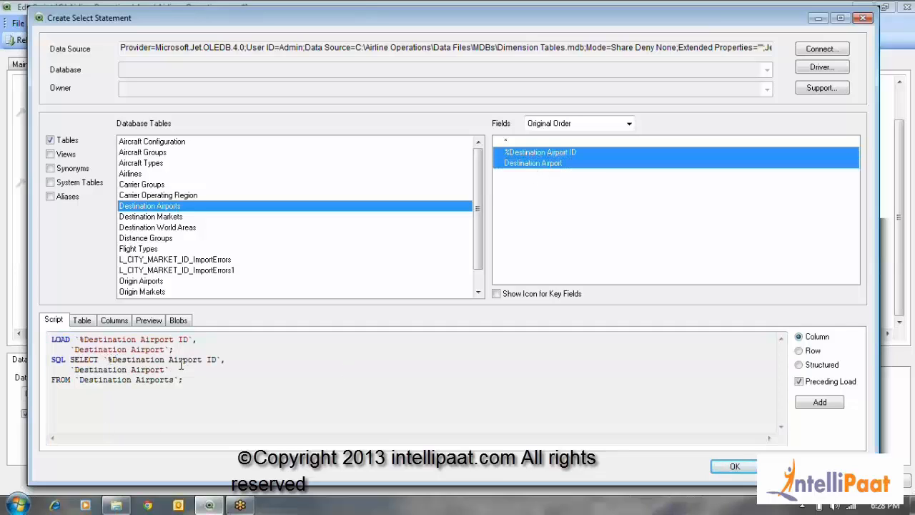
left_click_drag(80, 339, 200, 339)
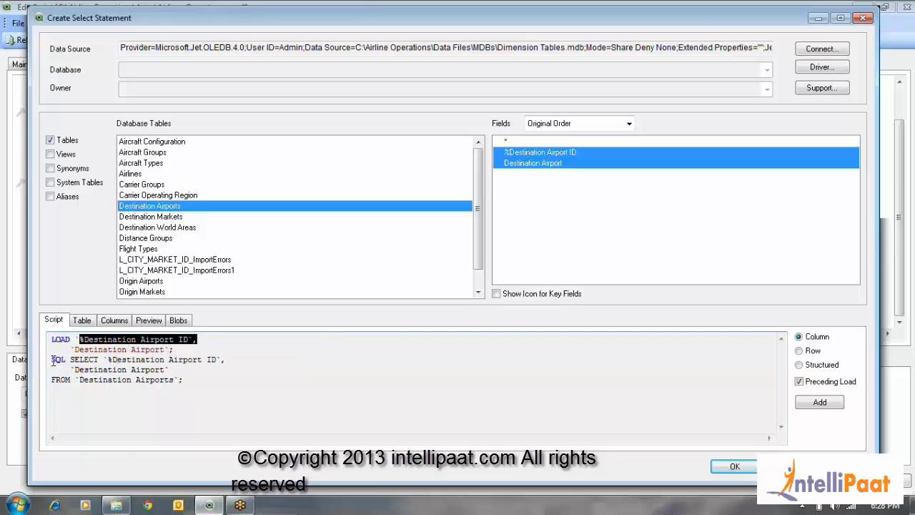
left_click_drag(52, 359, 178, 386)
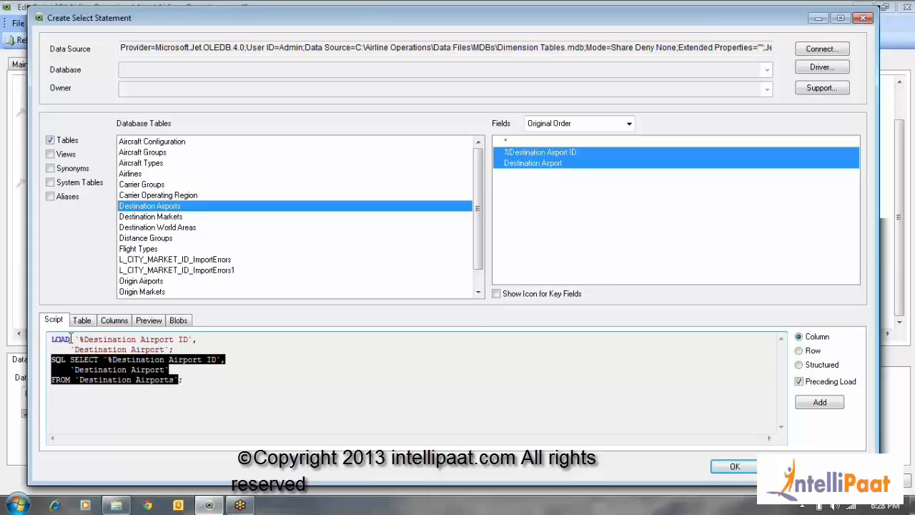
left_click_drag(51, 339, 183, 348)
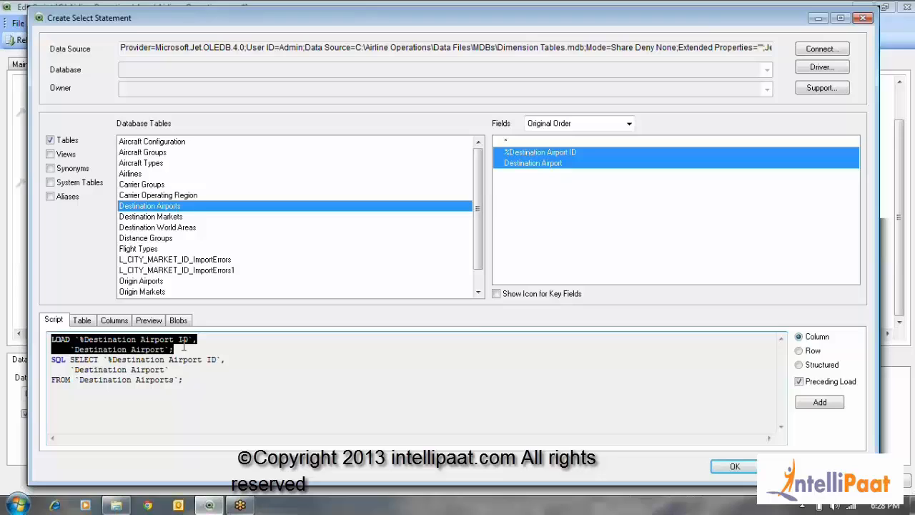
left_click(184, 349)
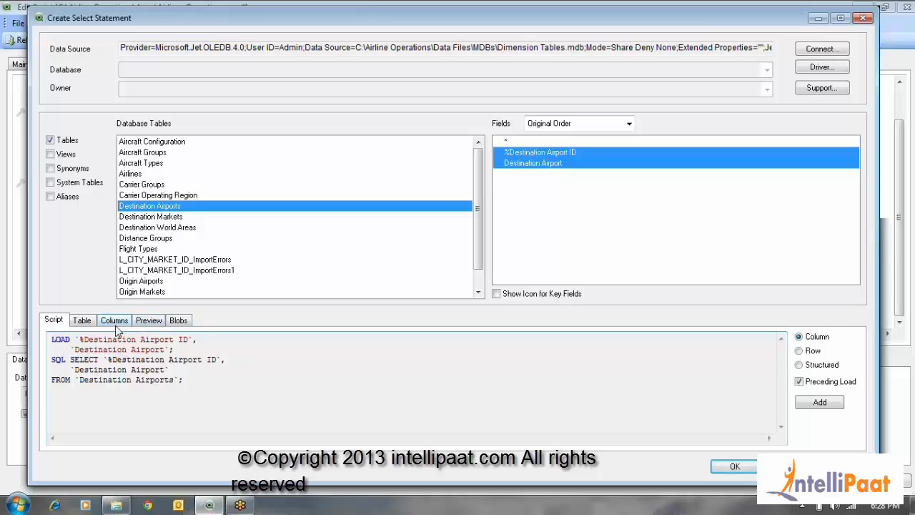
Inspect the Destination Airports table's type, column properties, data preview and blob support, and return to its script
left_click(91, 326)
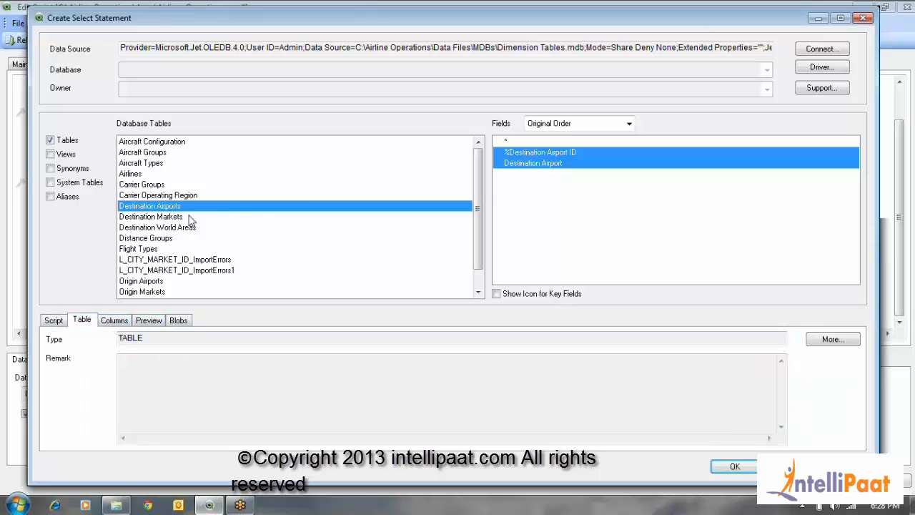
left_click(123, 323)
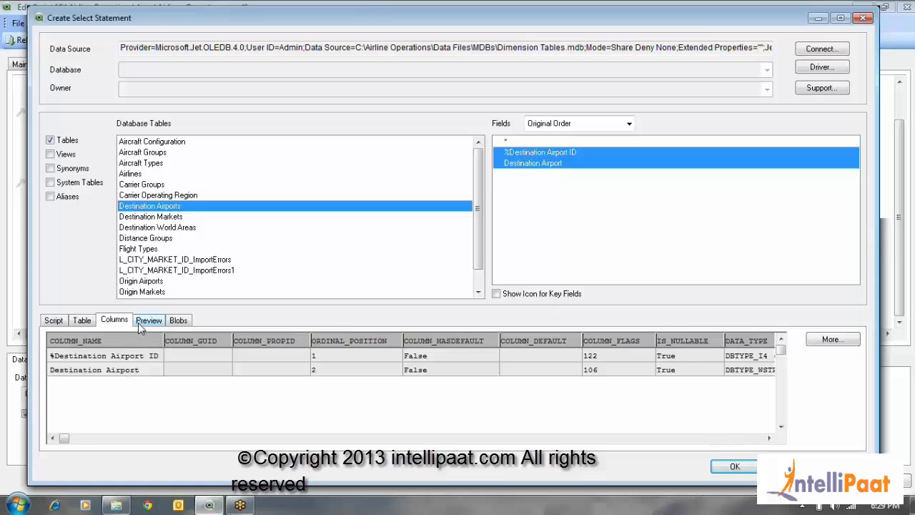
left_click(141, 322)
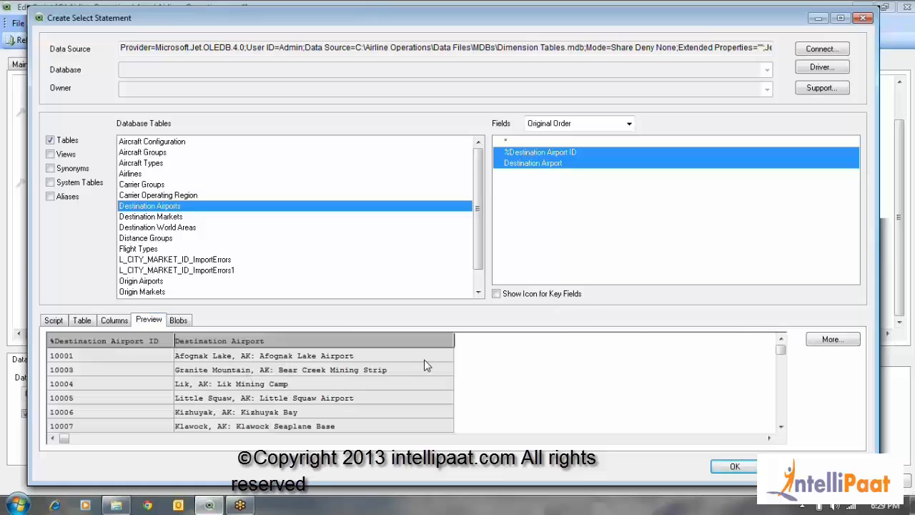
left_click(179, 321)
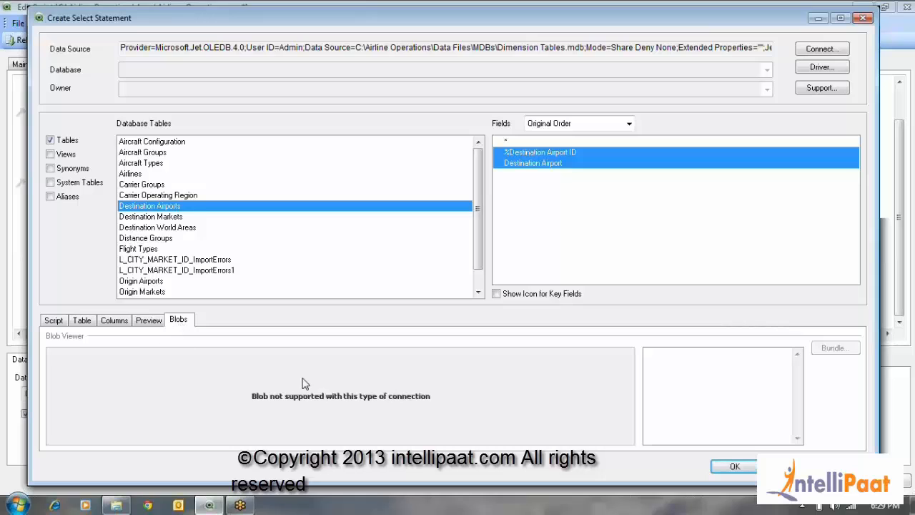
left_click(155, 322)
left_click(116, 323)
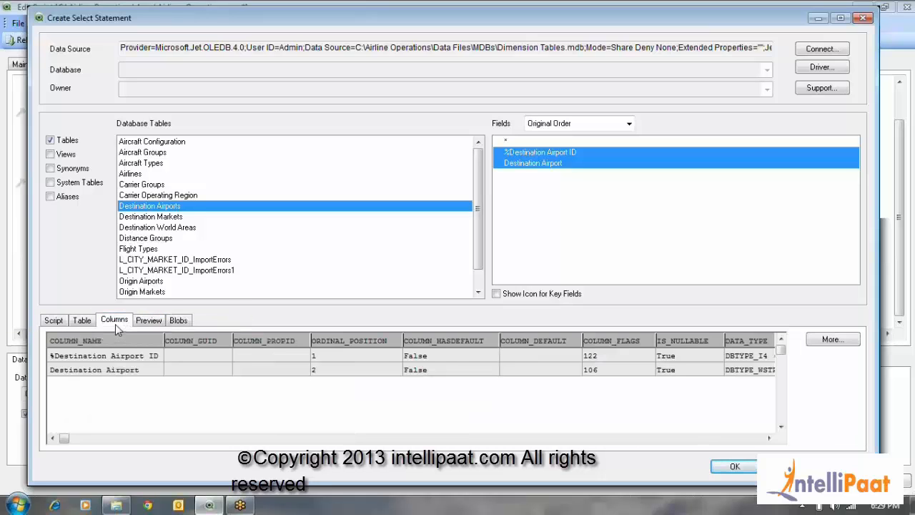
left_click(84, 322)
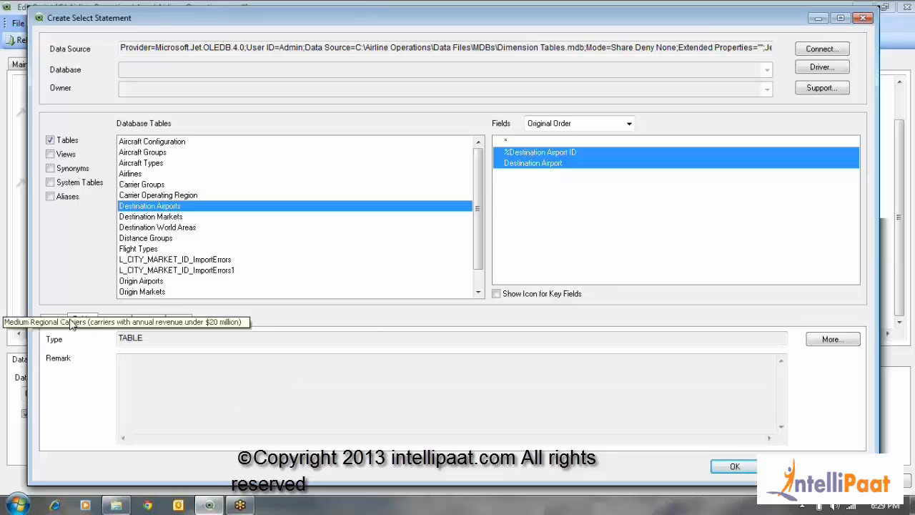
left_click(56, 322)
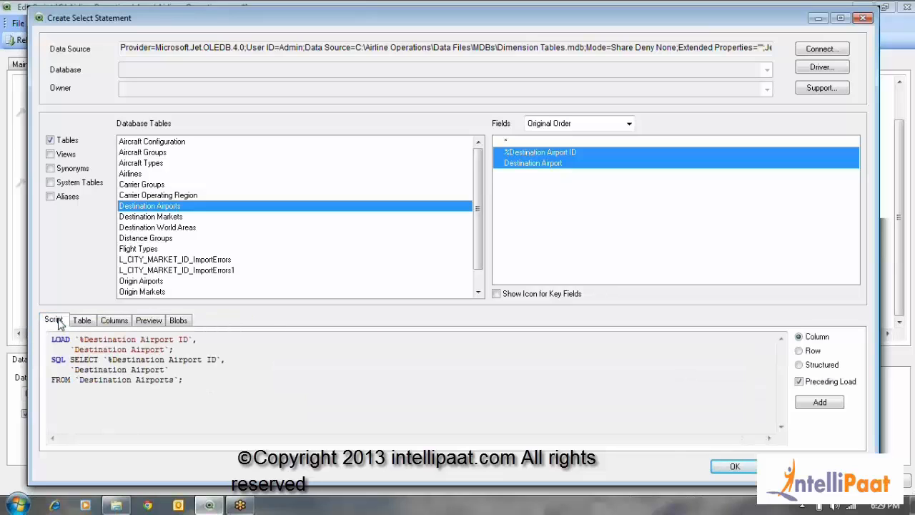
Try the Row and Structured layouts for the select script and restore the Column layout
left_click(800, 351)
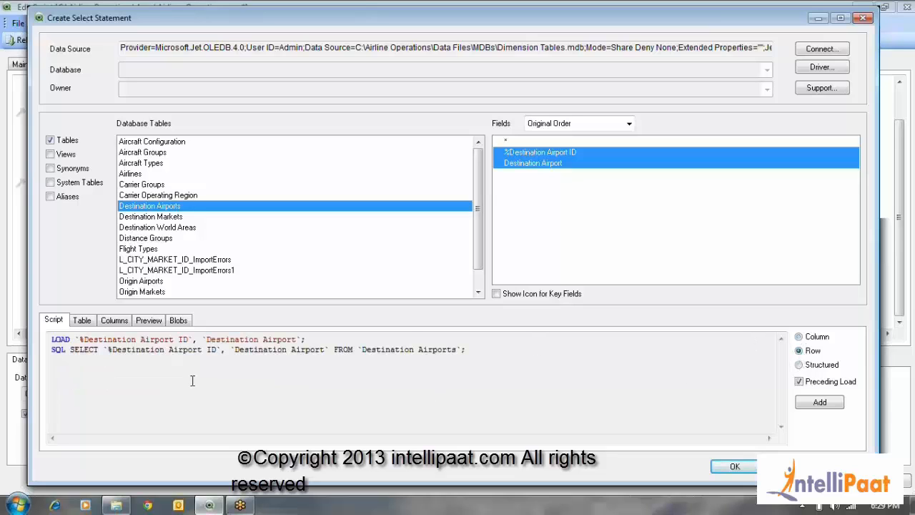
left_click(799, 364)
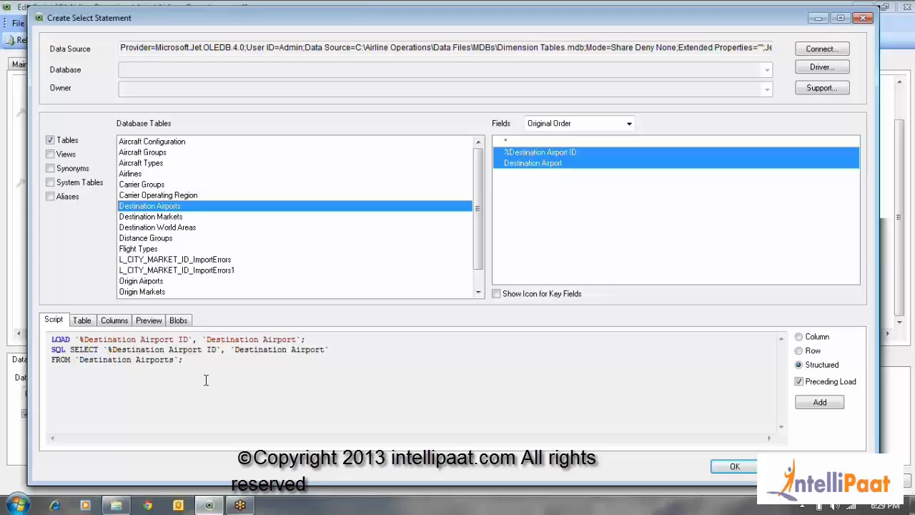
left_click(799, 337)
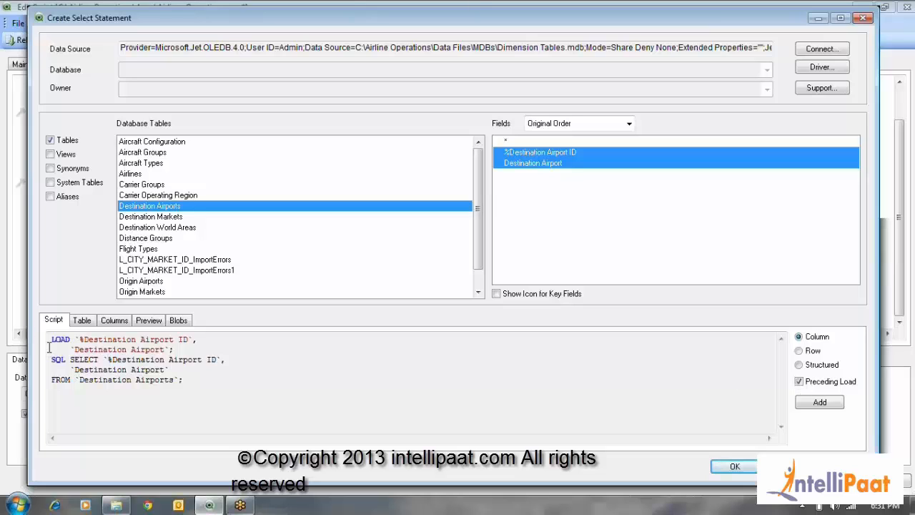
Review how the preceding LOAD statement relates to the SQL SELECT statement for Destination Airports
mouse_move(49, 348)
left_mouse_down()
mouse_move(186, 346)
mouse_move(48, 341)
left_mouse_up()
left_click(191, 340)
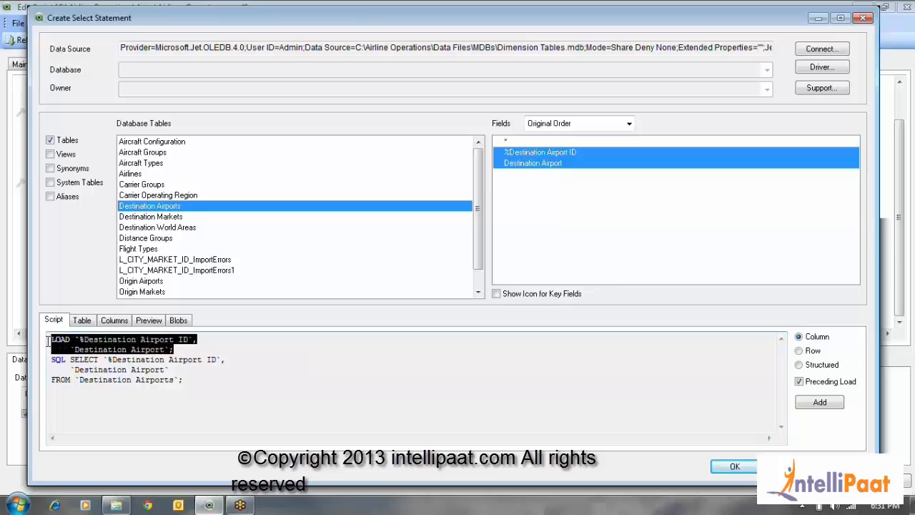
left_click(192, 344)
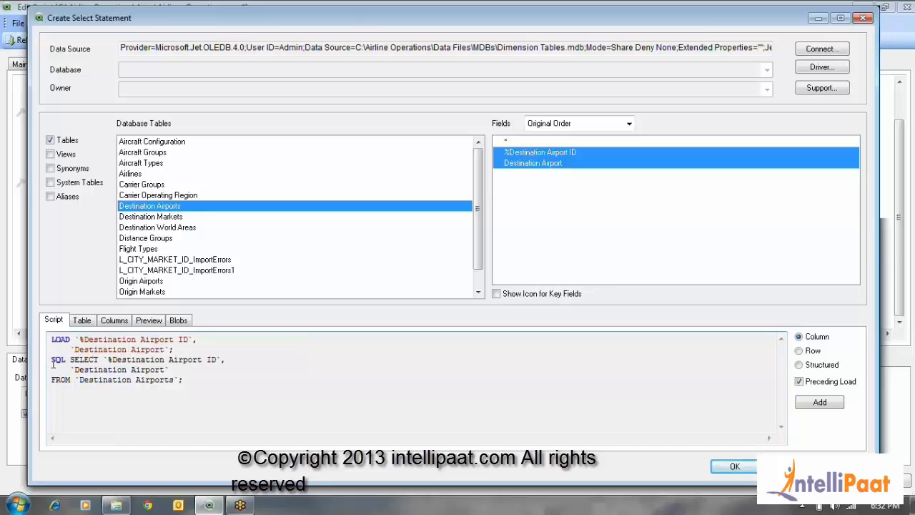
left_click_drag(51, 360, 205, 379)
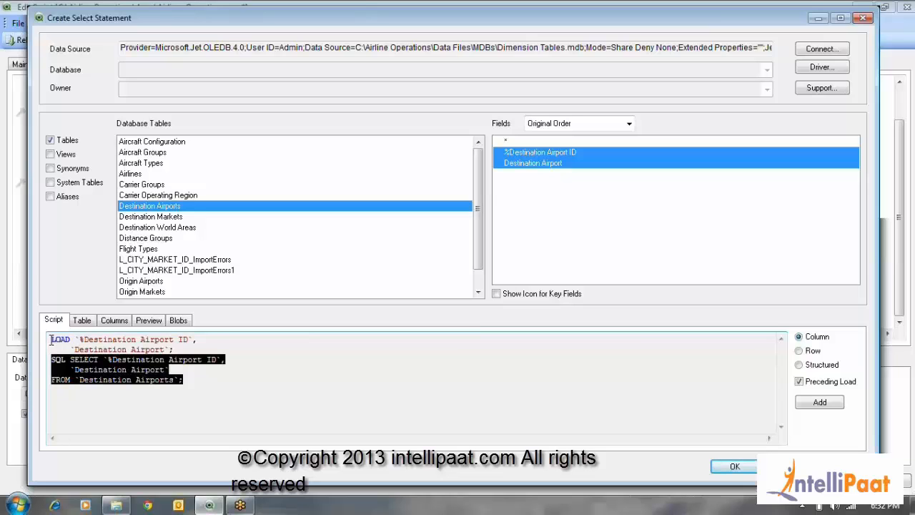
left_click_drag(51, 340, 174, 350)
left_click_drag(51, 360, 237, 389)
left_click(234, 391)
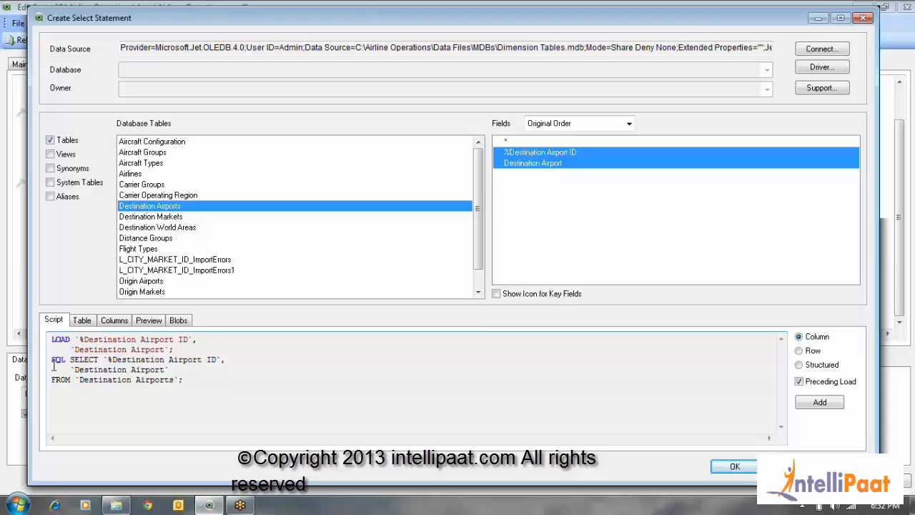
left_click_drag(52, 362, 198, 393)
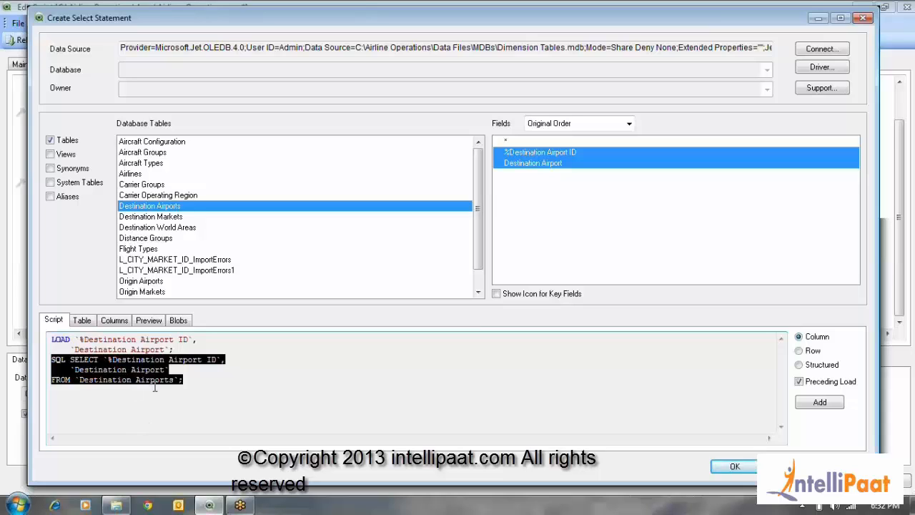
left_click_drag(53, 339, 192, 350)
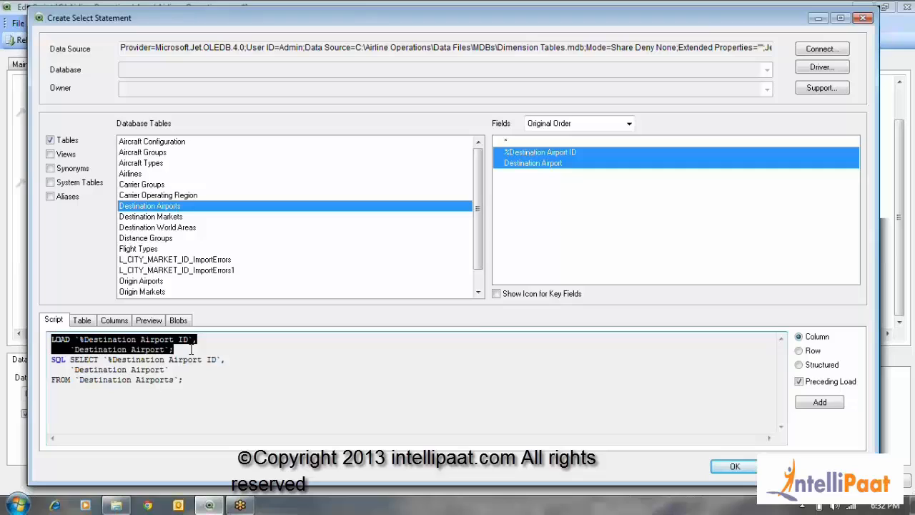
Try the script without the preceding load, examine the remaining SQL SELECT statement, and turn the preceding load back on
left_click(799, 382)
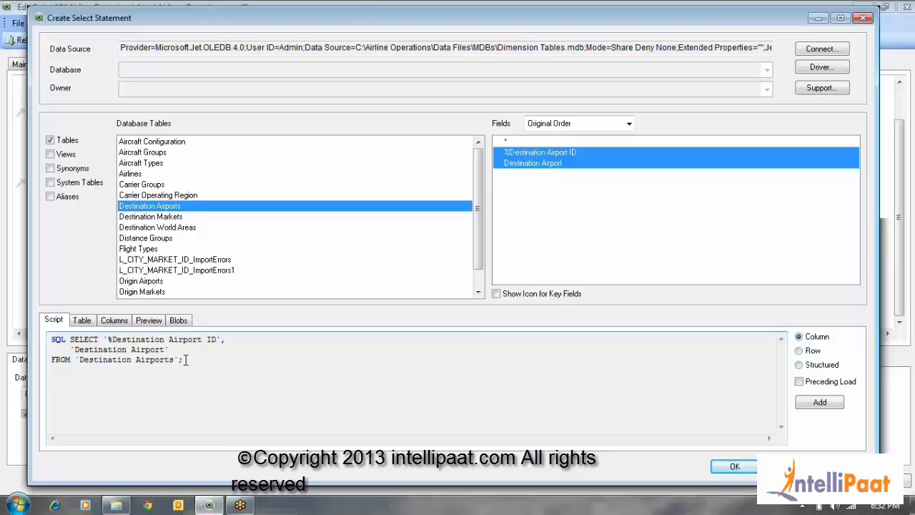
left_click_drag(185, 359, 50, 335)
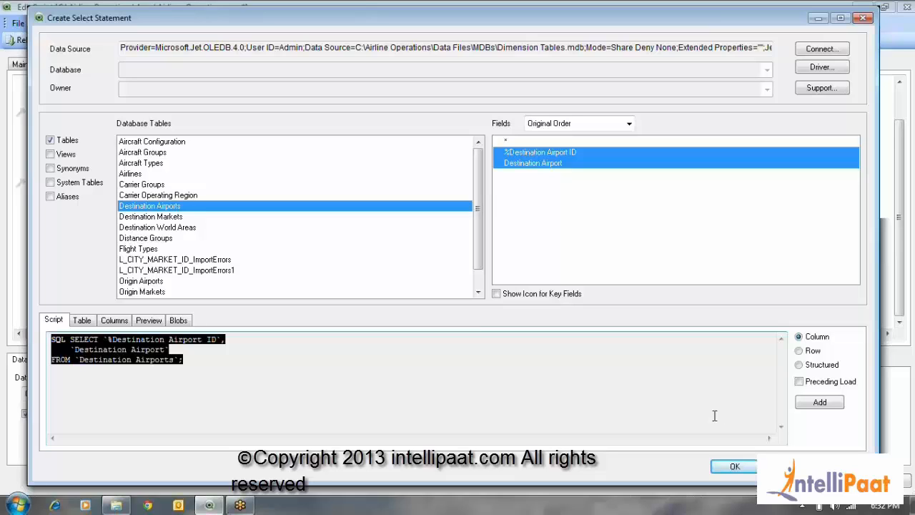
left_click(800, 383)
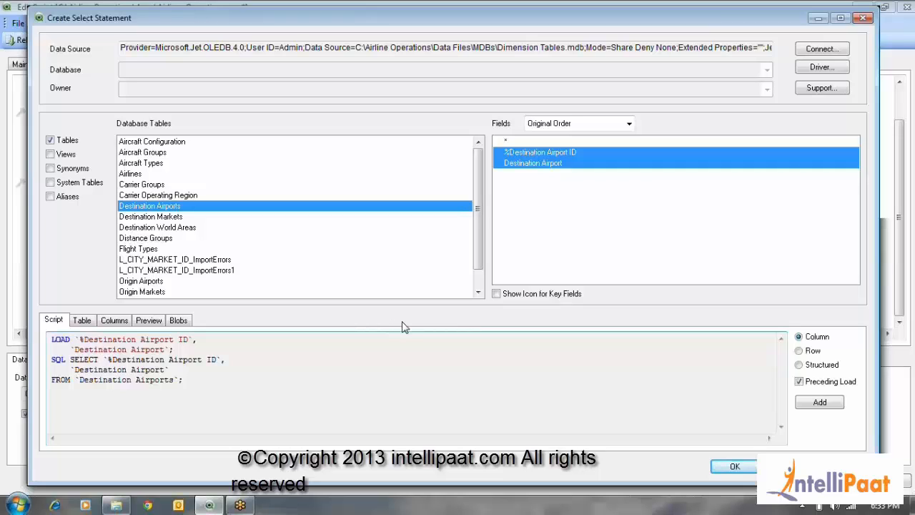
Add the Destination Airports statement to the script, plus one for Origin Airports with the %Origin Airport ID and Origin Airport fields
left_click(823, 405)
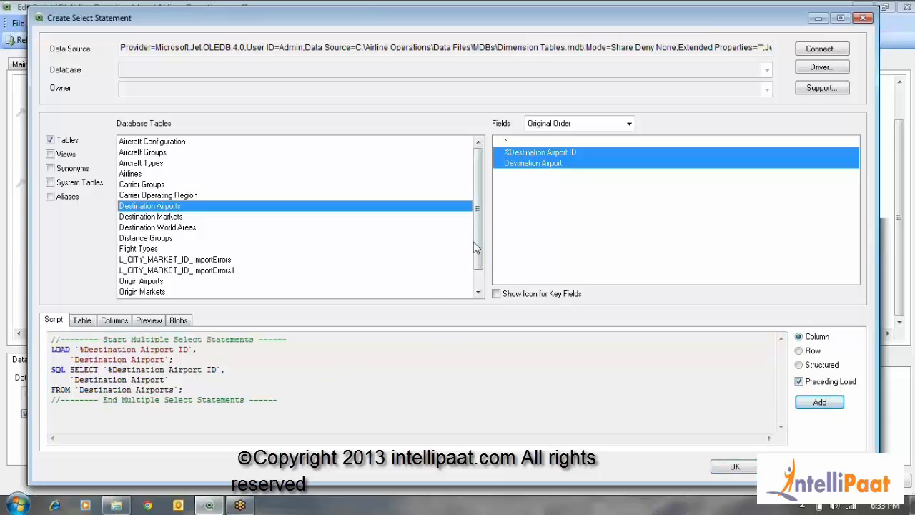
double_click(479, 292)
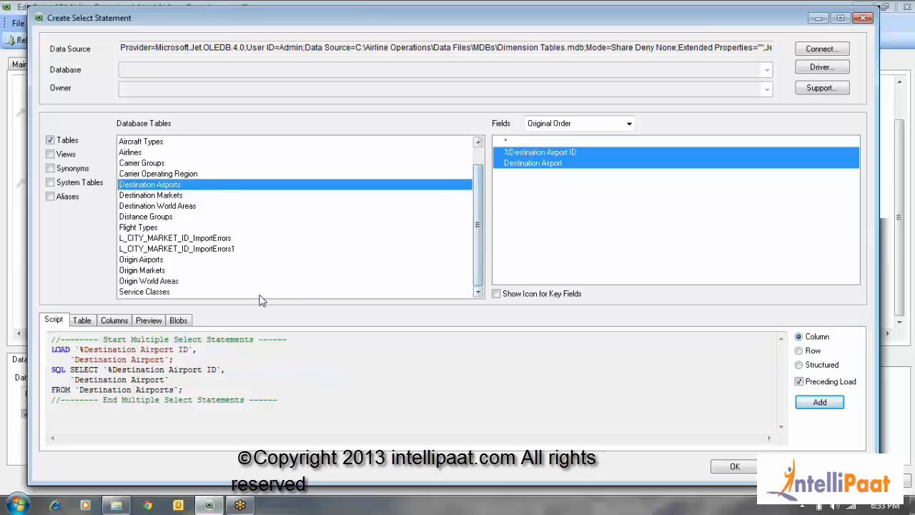
left_click(163, 261)
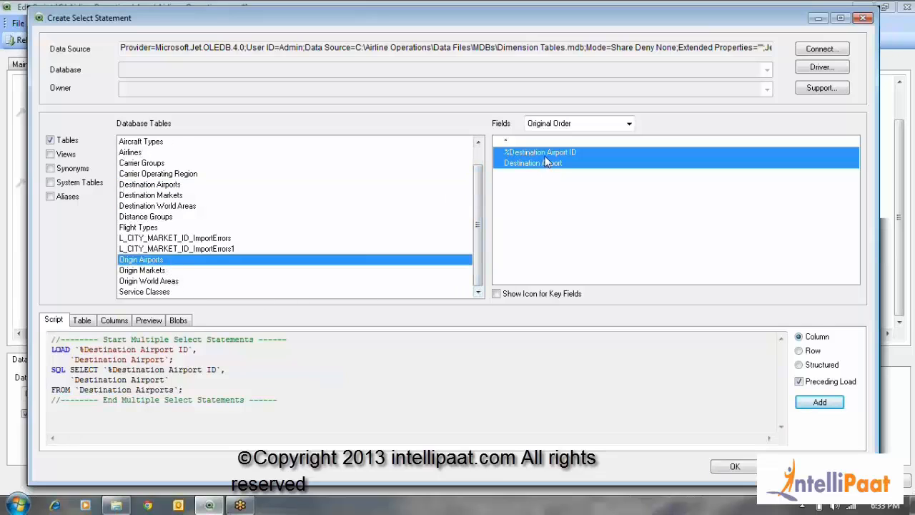
left_click_drag(547, 153, 551, 166)
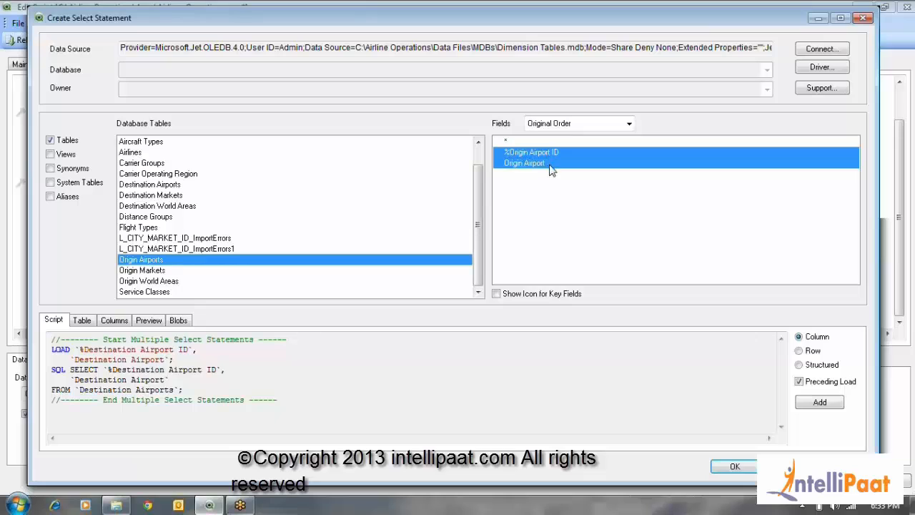
left_click(836, 400)
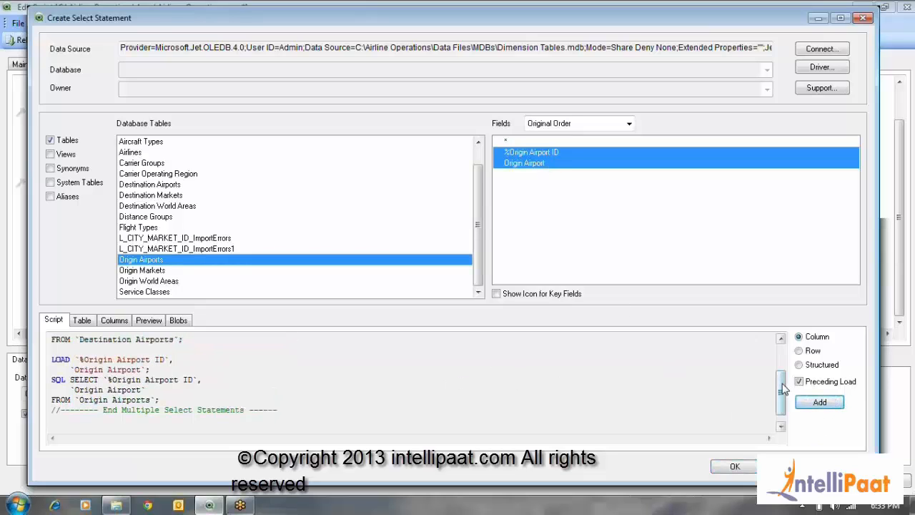
scroll(562, 379, "up", 2)
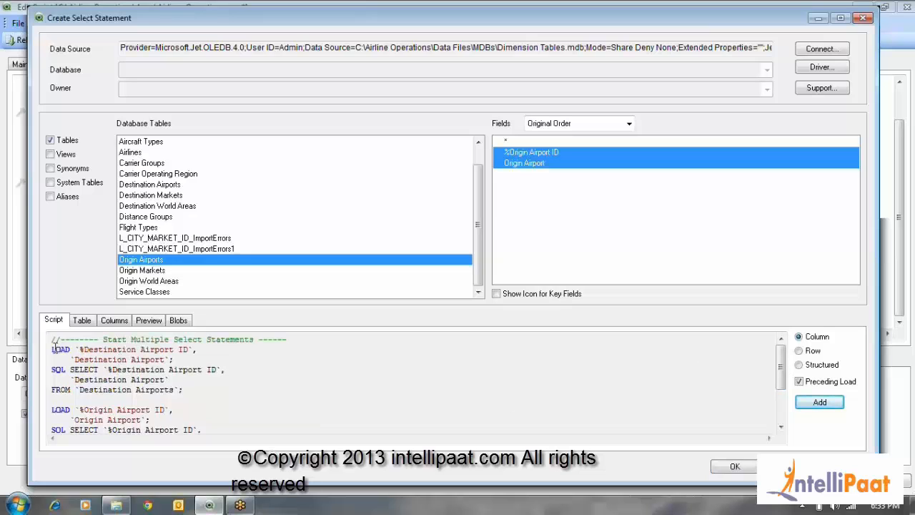
Review the generated Destination Airports and Origin Airports statements and insert both into the Airports script
left_click_drag(52, 349, 54, 399)
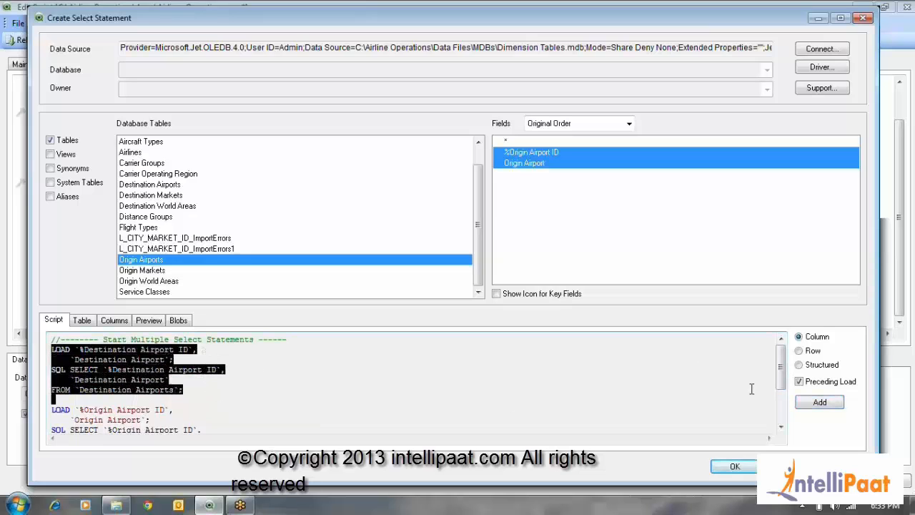
scroll(776, 380, "down", 2)
key("Delete")
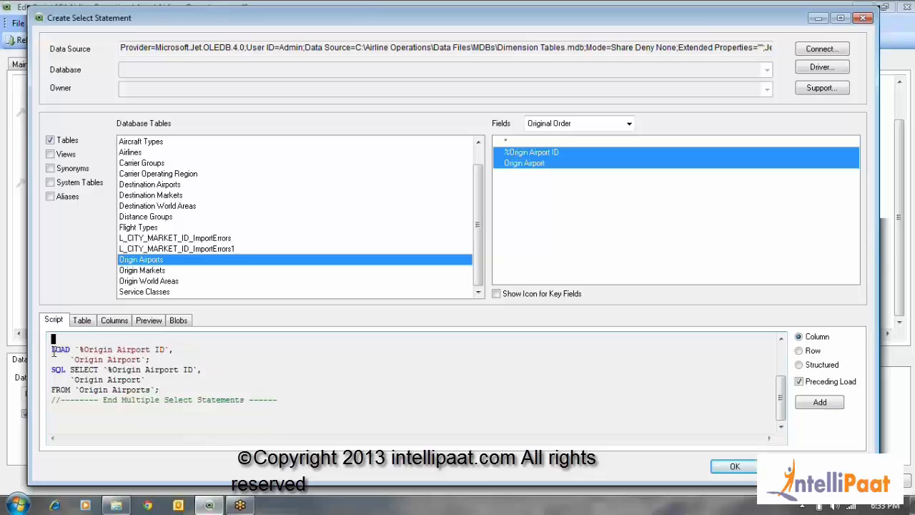
left_click_drag(53, 350, 186, 385)
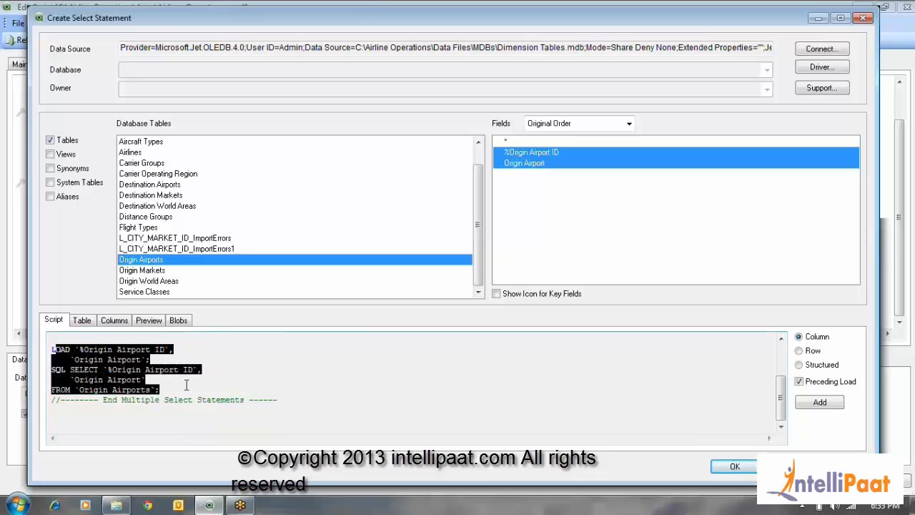
left_click(186, 385)
scroll(217, 390, "up", 3)
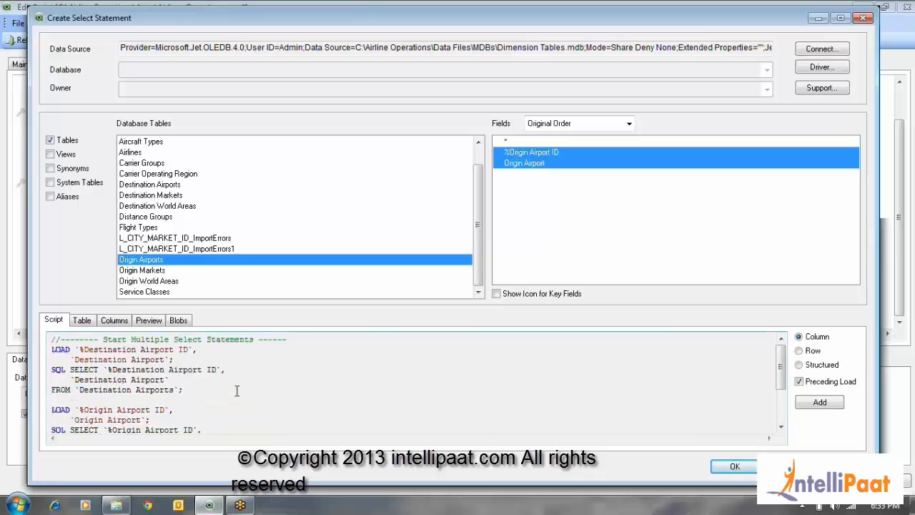
scroll(236, 390, "down", 3)
left_click(739, 468)
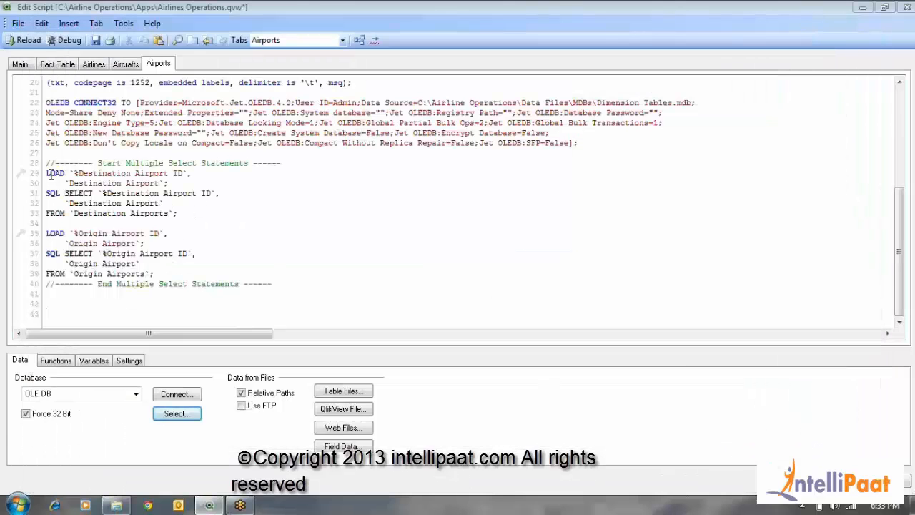
left_click_drag(46, 163, 331, 224)
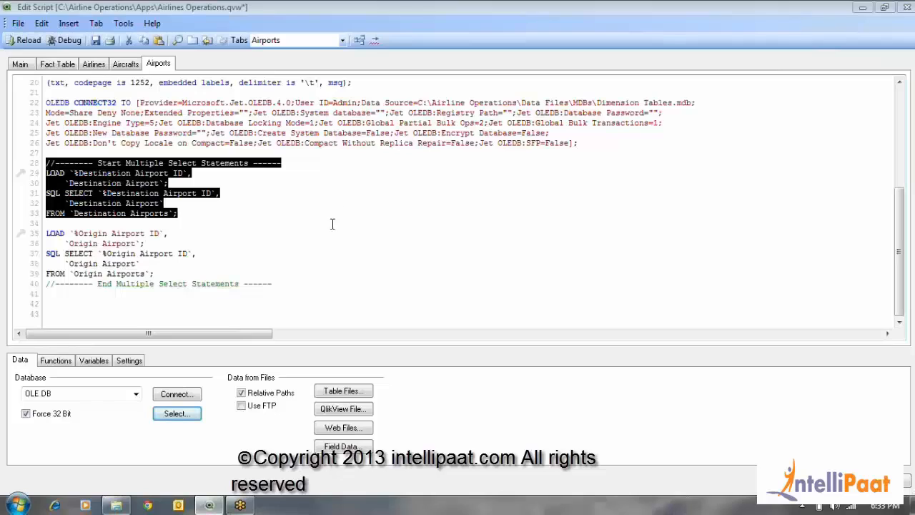
left_click(332, 224)
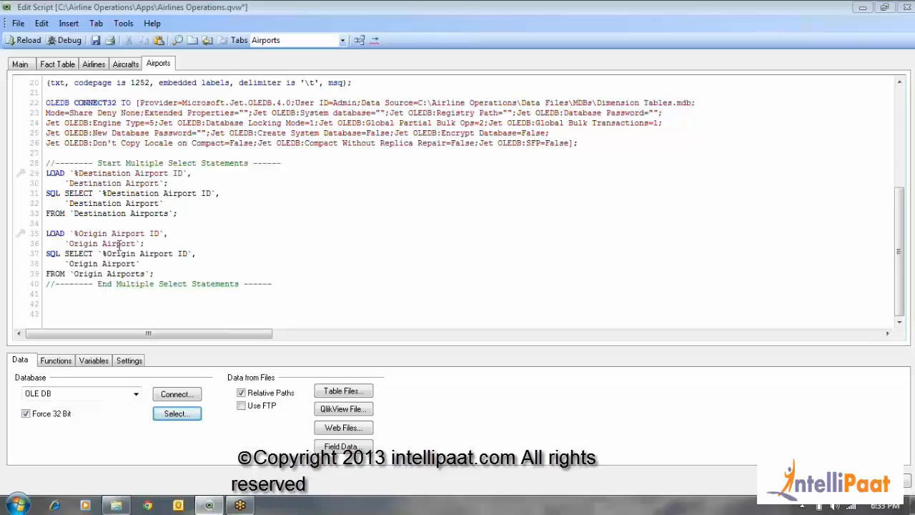
Name the first table by adding the label [Destination Airports]: on its own line above its LOAD statement
left_click_drag(76, 212, 148, 213)
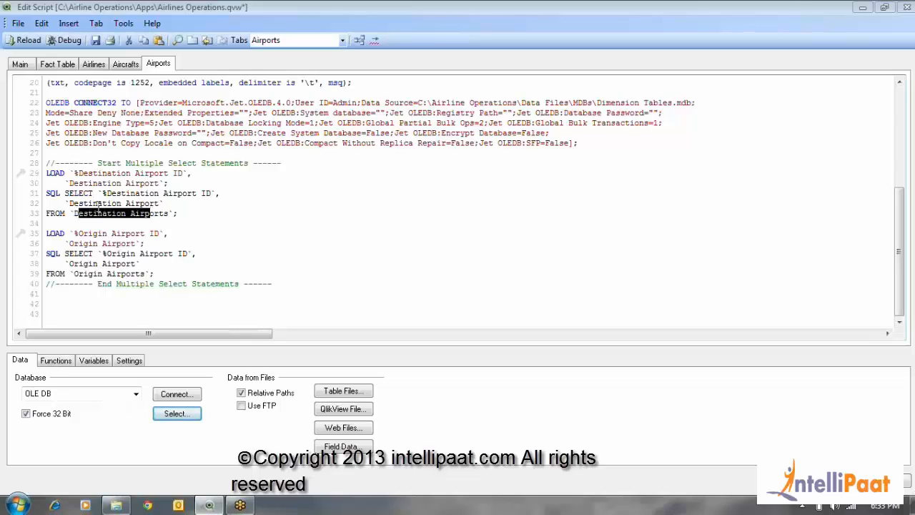
left_click_drag(75, 214, 168, 213)
key("ctrl+c")
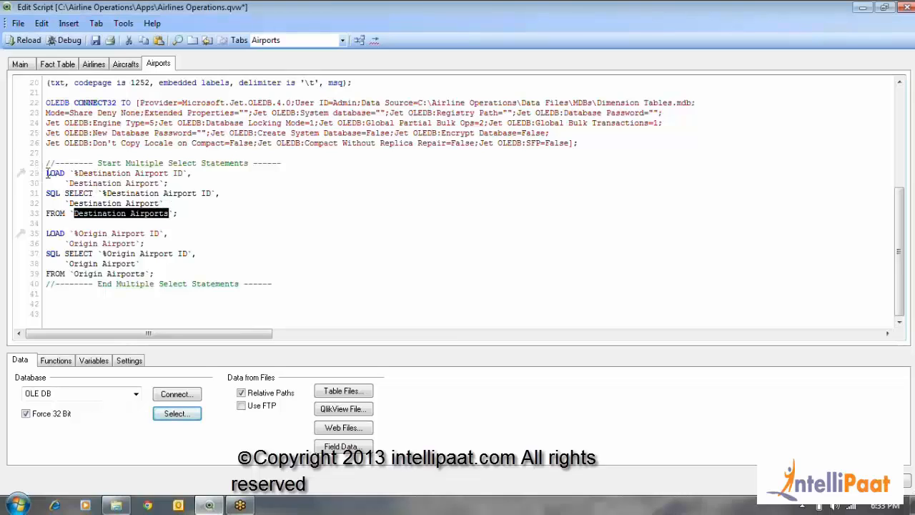
left_click(121, 205)
type("[")
key("ctrl+v")
type("]:")
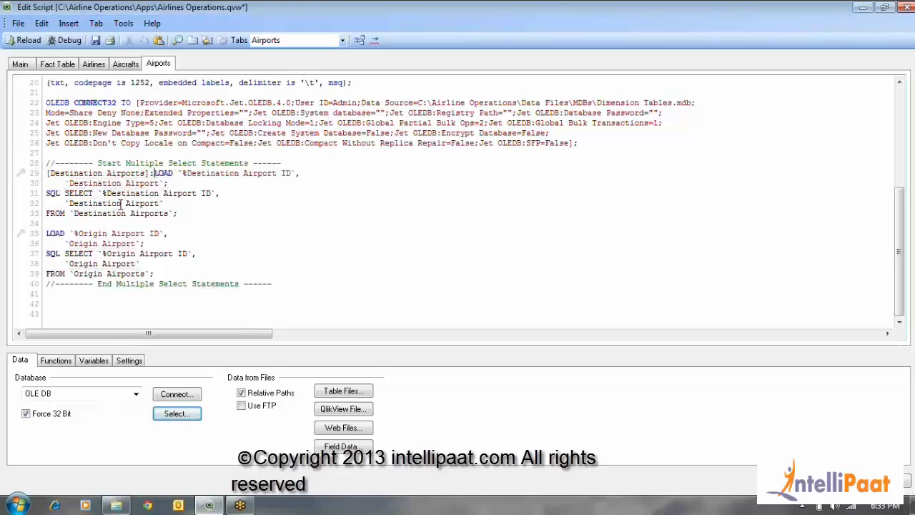
key("Return")
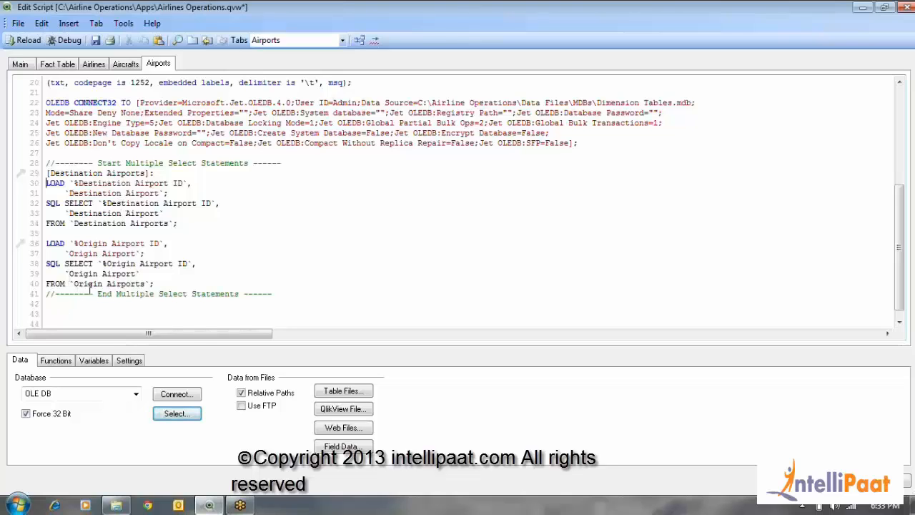
Label the second table [Origin Airports]: on a separate line directly above the LOAD of %Origin Airport ID
left_click_drag(74, 284, 146, 285)
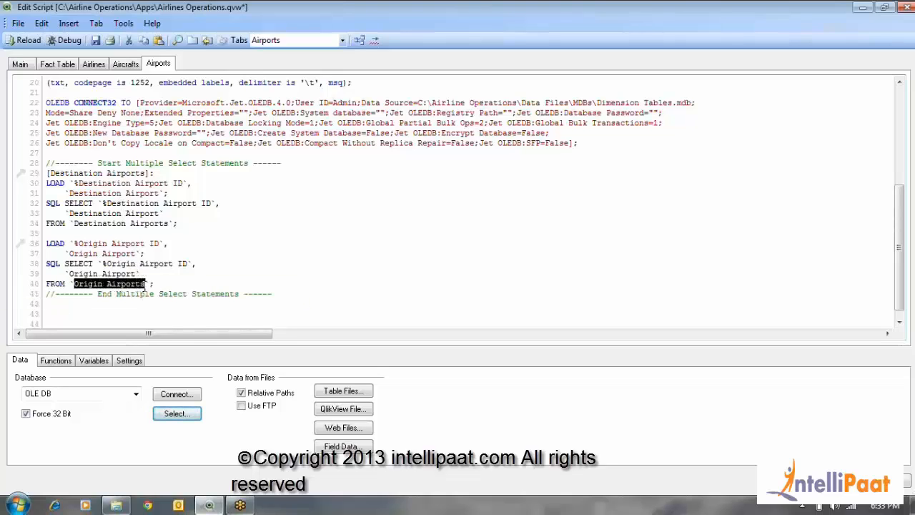
left_click(48, 244)
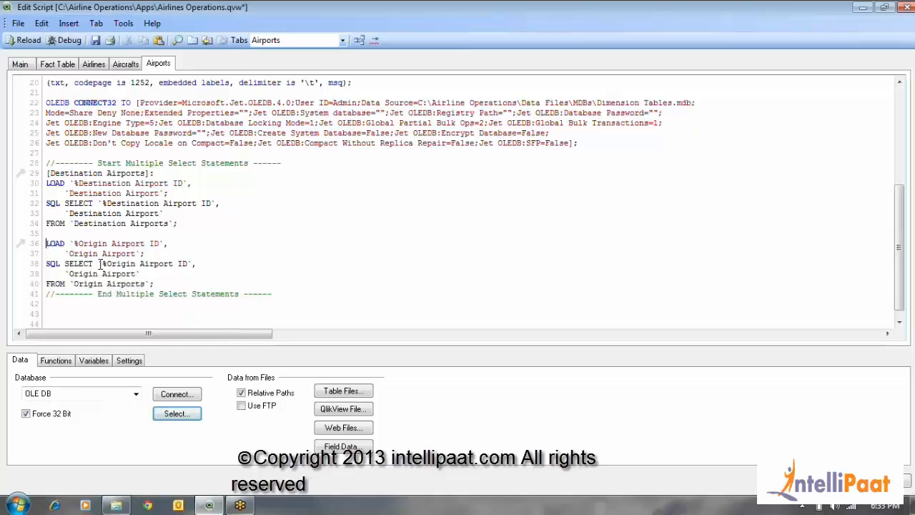
type("[")
type("Origin Airports]:")
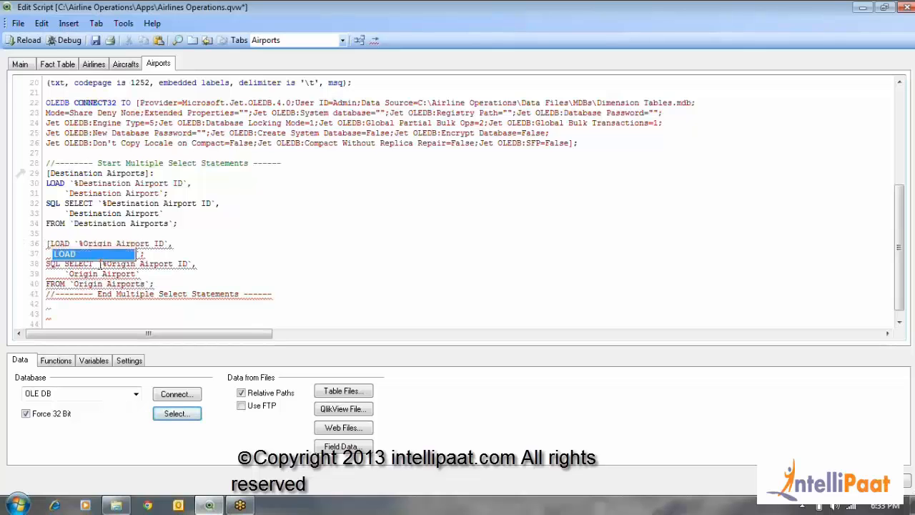
key("Return")
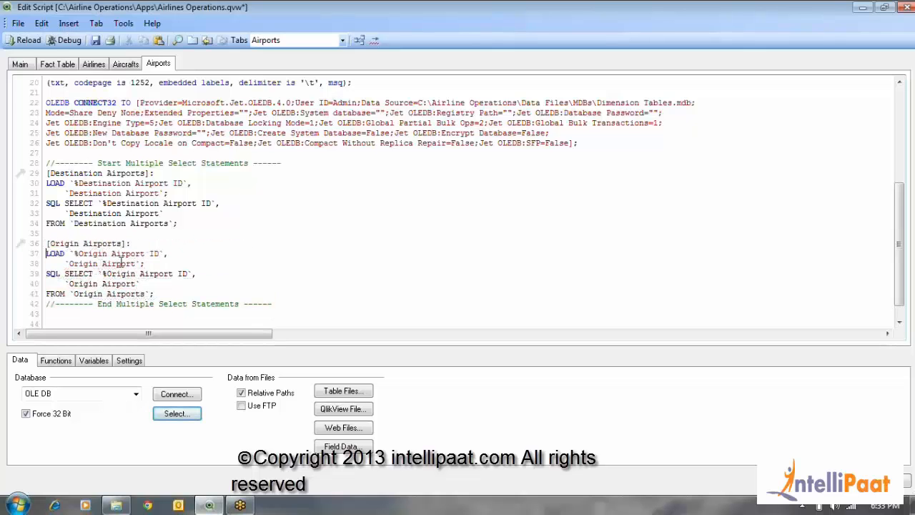